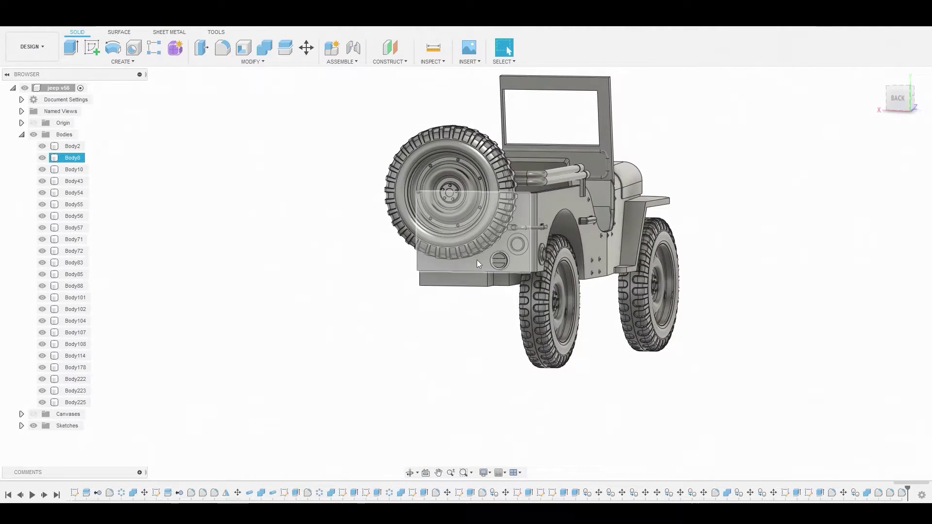
Orbit to a straight-on rear view and start a sketch on the jeep's rear panel face.
shift+middle_drag(483, 260, 537, 292)
scroll(491, 274, up, 3)
scroll(537, 292, up, 2)
click(557, 272)
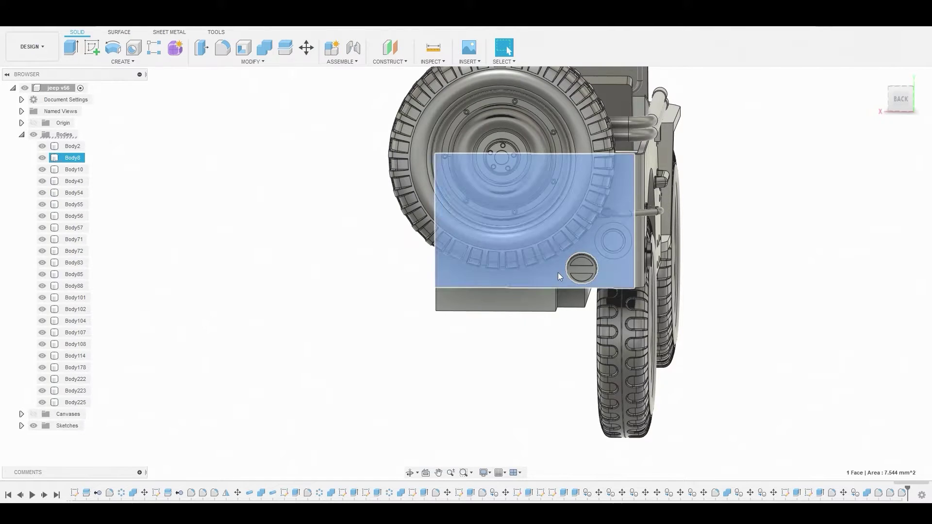
click(96, 50)
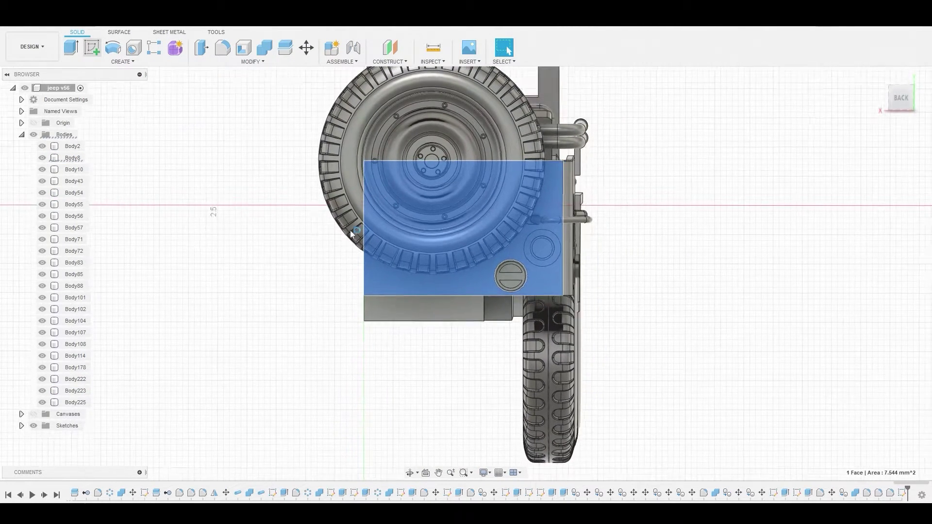
Draw a closed line outline along the panel's lower edge, slanted at the right end.
click(96, 50)
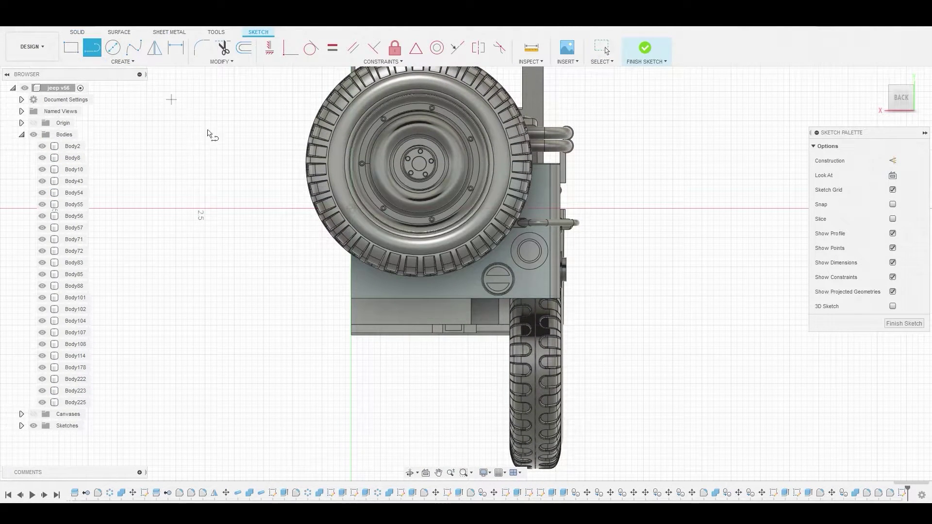
scroll(566, 294, up, 4)
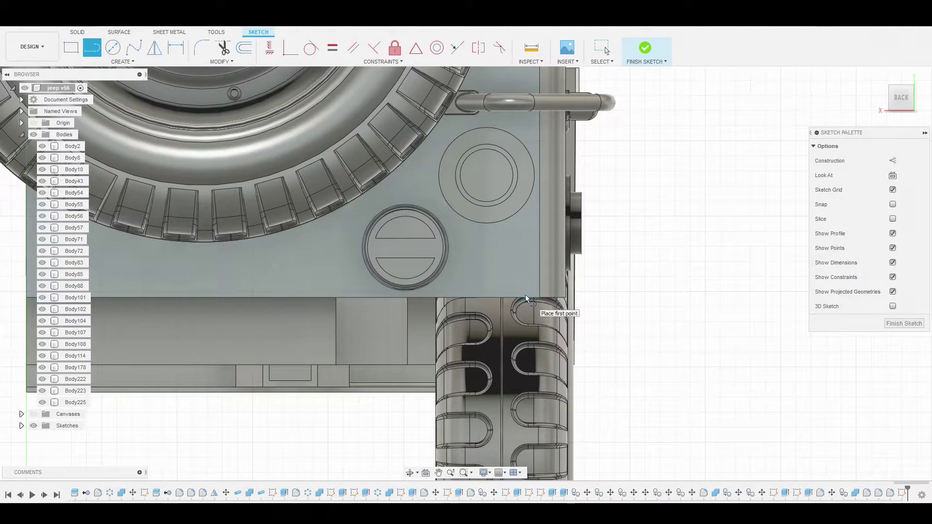
click(524, 296)
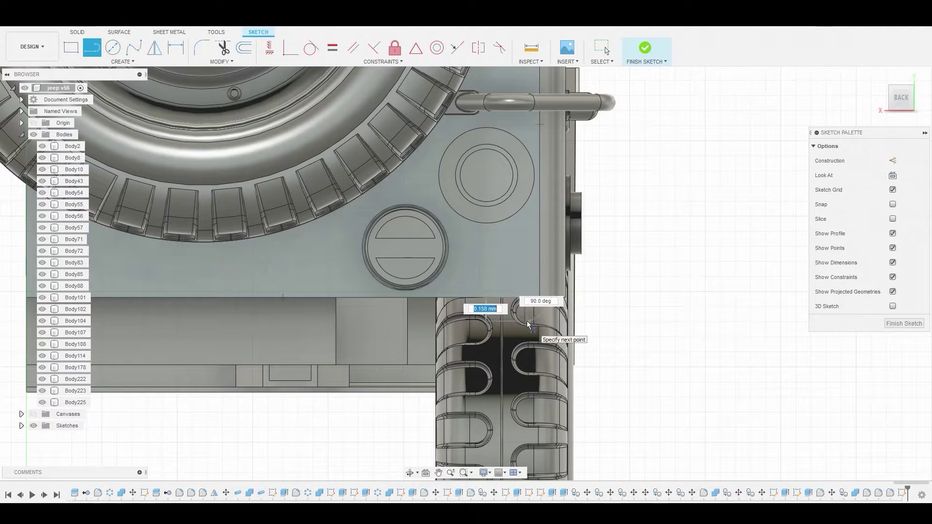
click(526, 322)
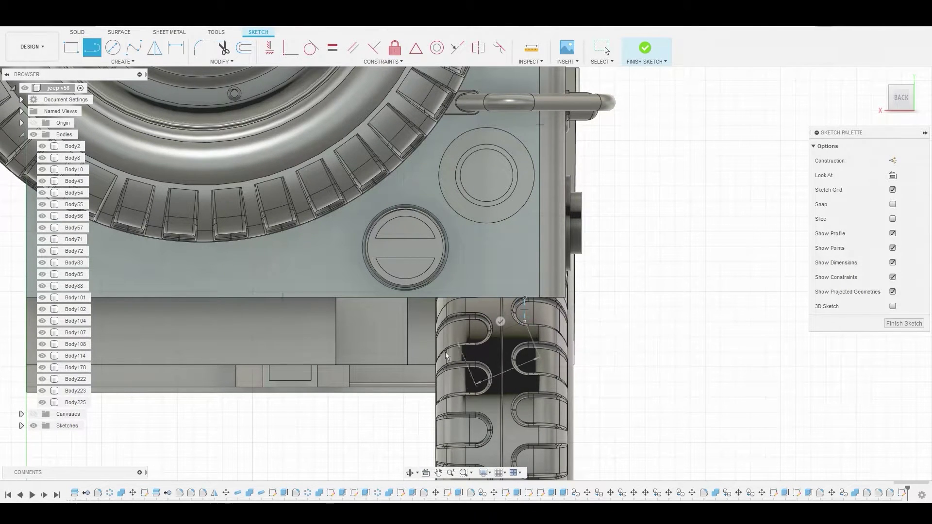
click(384, 371)
middle_drag(384, 372, 552, 354)
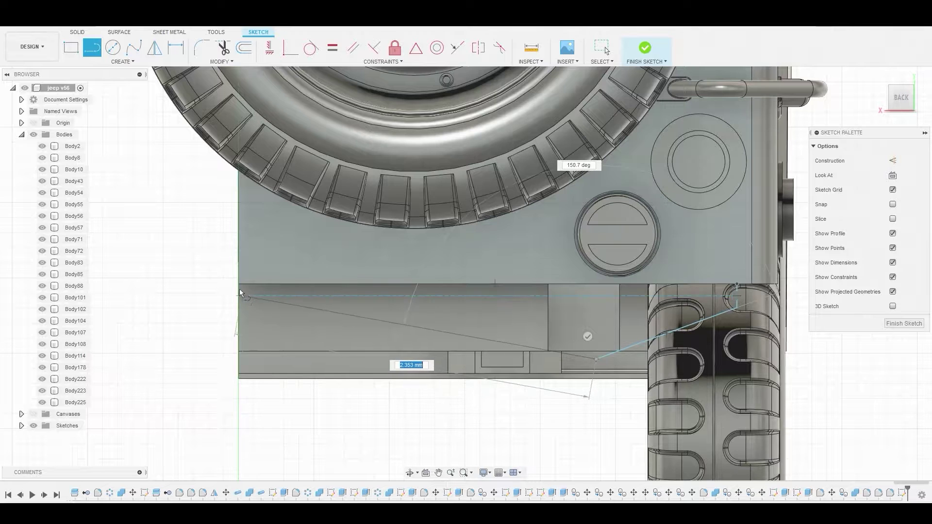
click(238, 360)
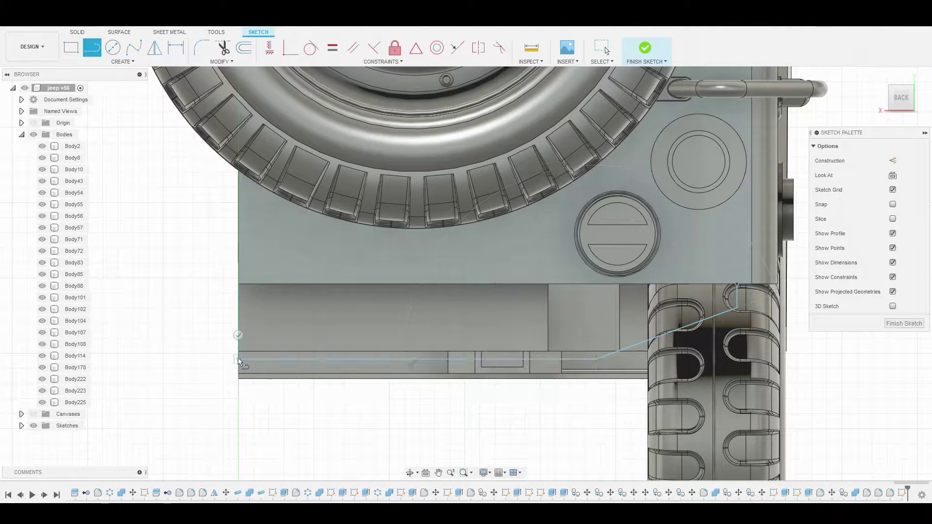
double_click(238, 284)
End the line tool and extrude the bumper profile about -0.087 mm as new body Body226.
right_click(200, 291)
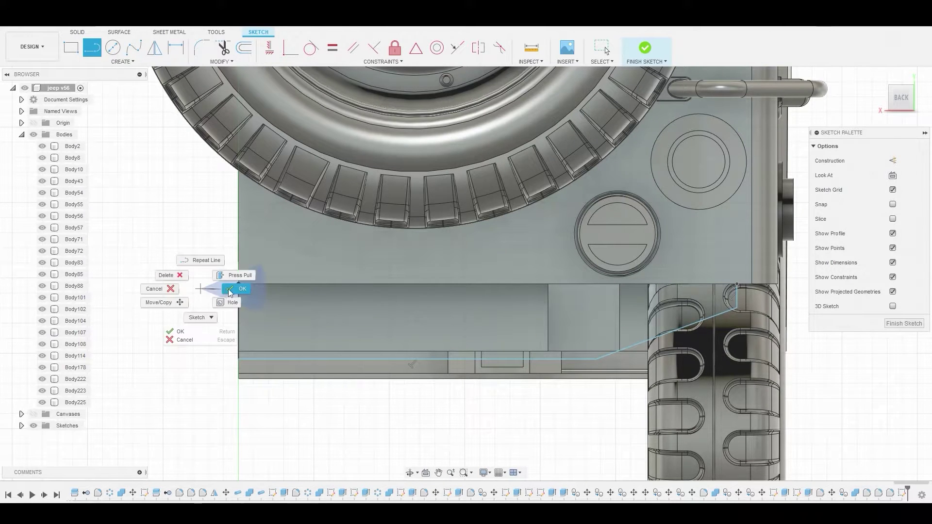
click(229, 291)
click(388, 316)
right_click(388, 319)
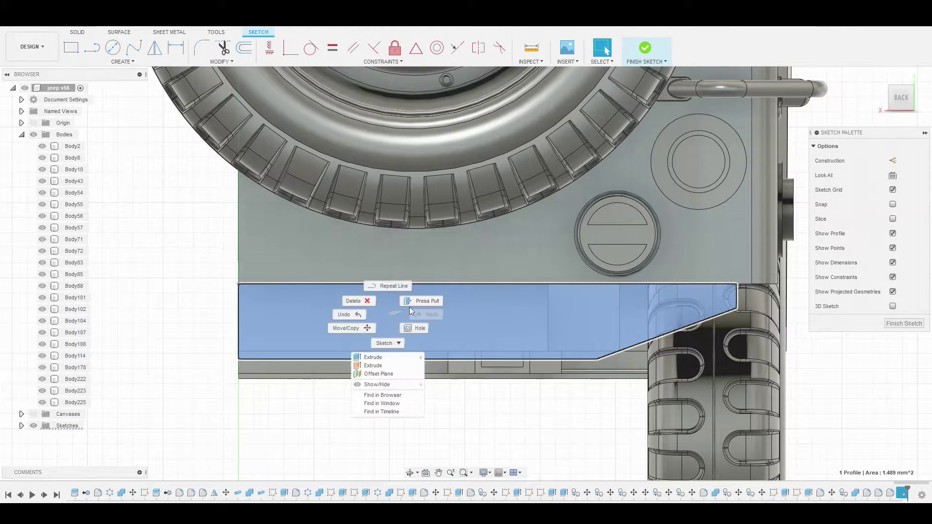
click(417, 301)
shift+middle_drag(452, 341, 406, 311)
drag(441, 313, 462, 314)
click(875, 255)
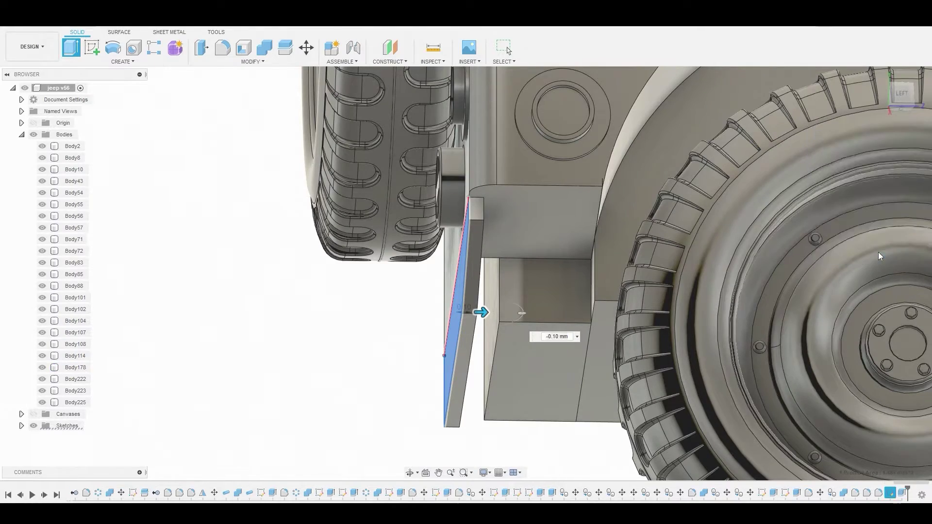
shift+middle_drag(636, 216, 449, 323)
Cut a 0.026 mm circular pipe groove along the bumper strip's top edge.
click(122, 62)
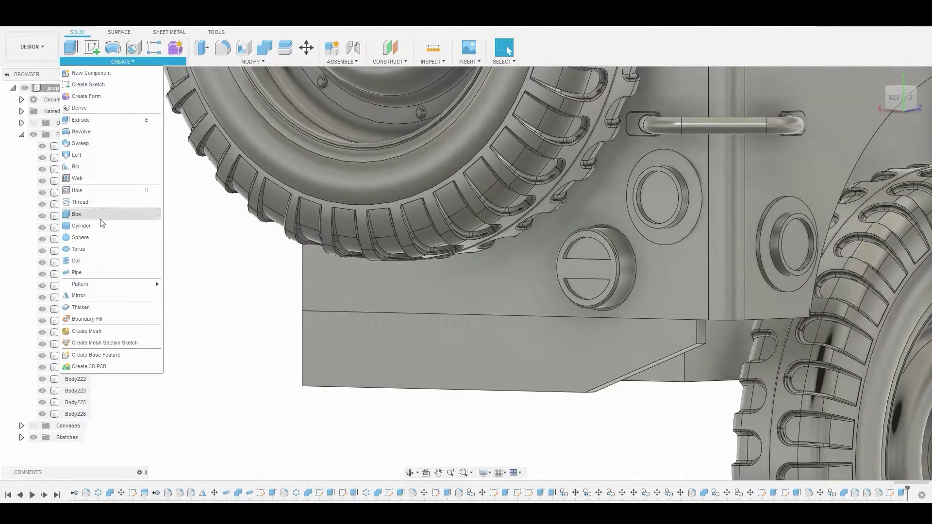
click(99, 273)
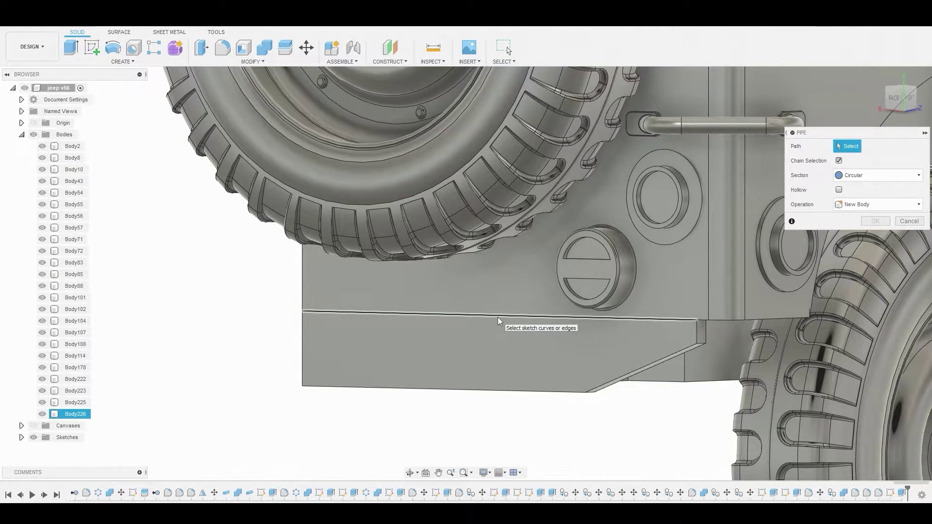
click(497, 316)
shift+middle_drag(354, 335, 421, 341)
scroll(349, 346, up, 3)
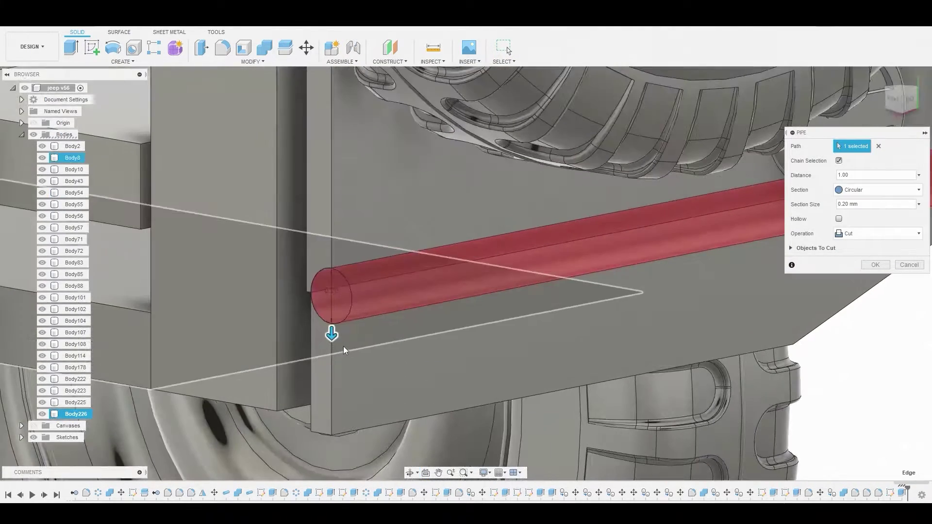
drag(330, 336, 331, 309)
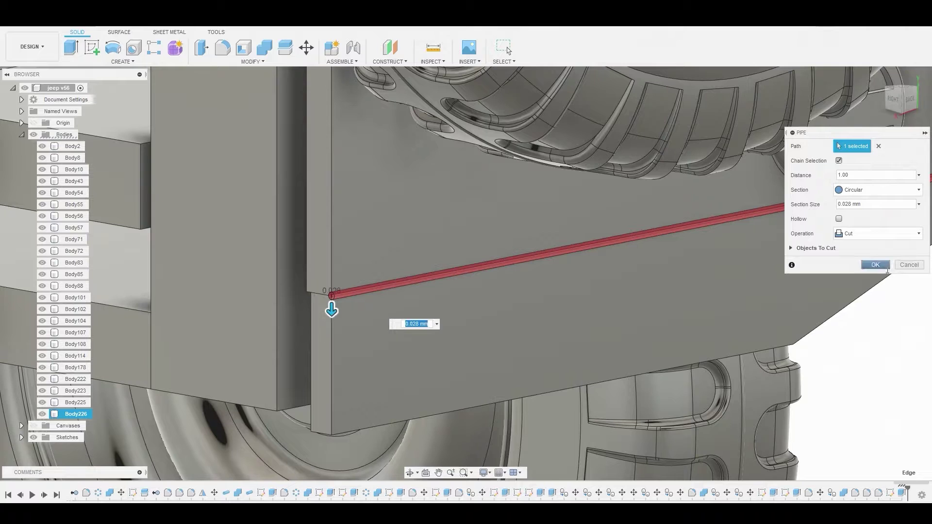
click(874, 265)
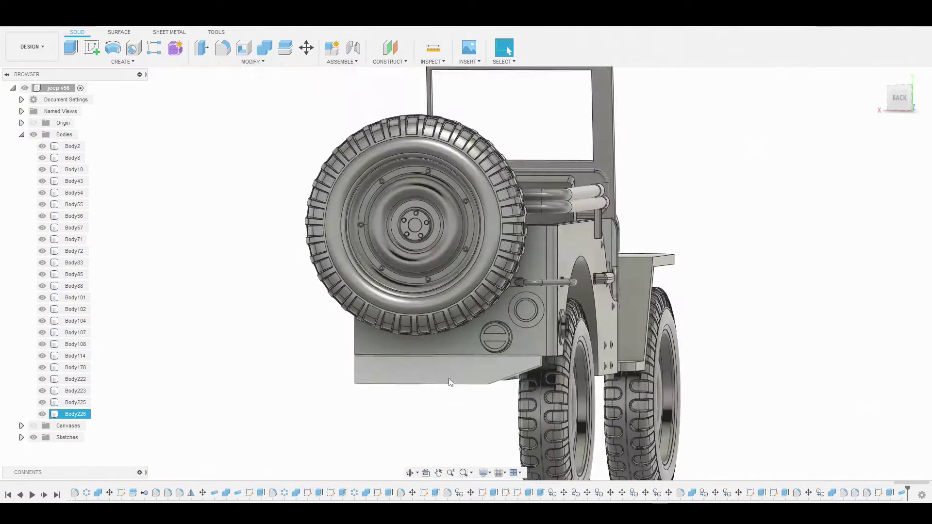
Sketch a small four-sided tab with a slanted side on the panel above the bumper's left end.
click(429, 344)
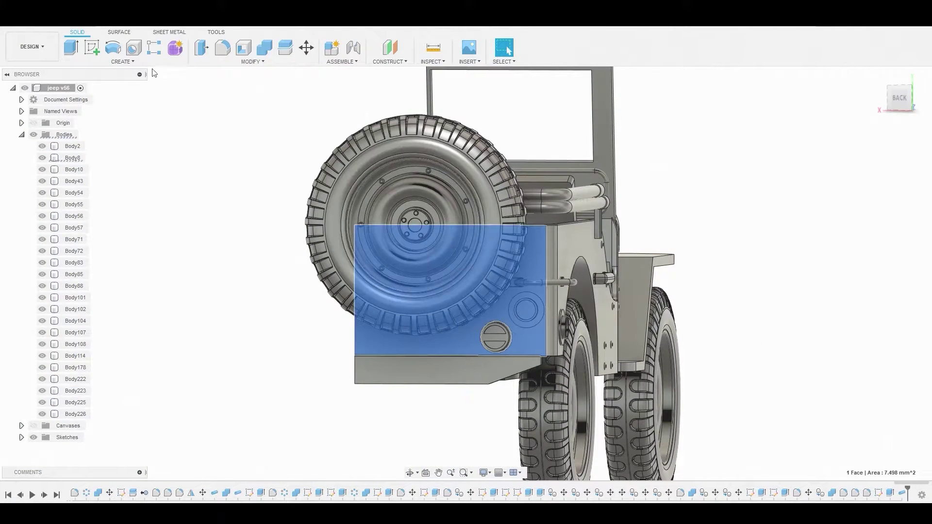
click(95, 48)
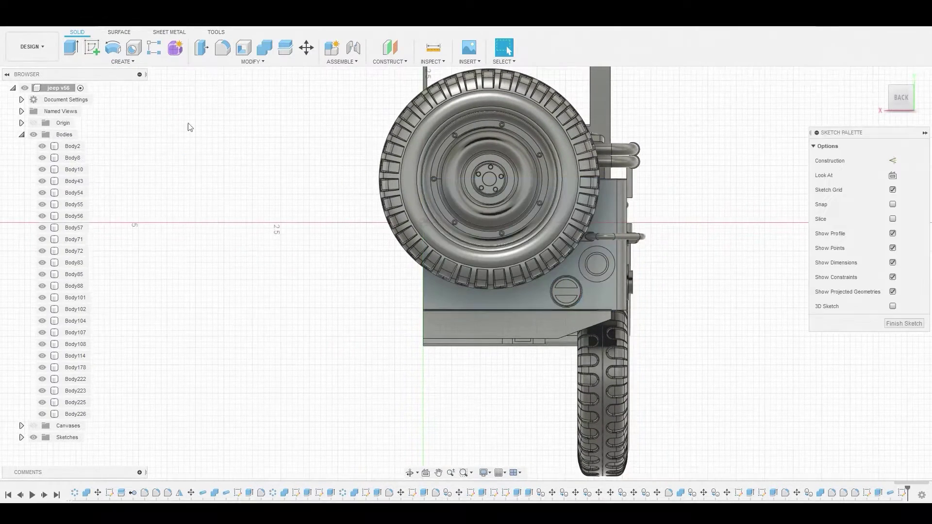
click(91, 48)
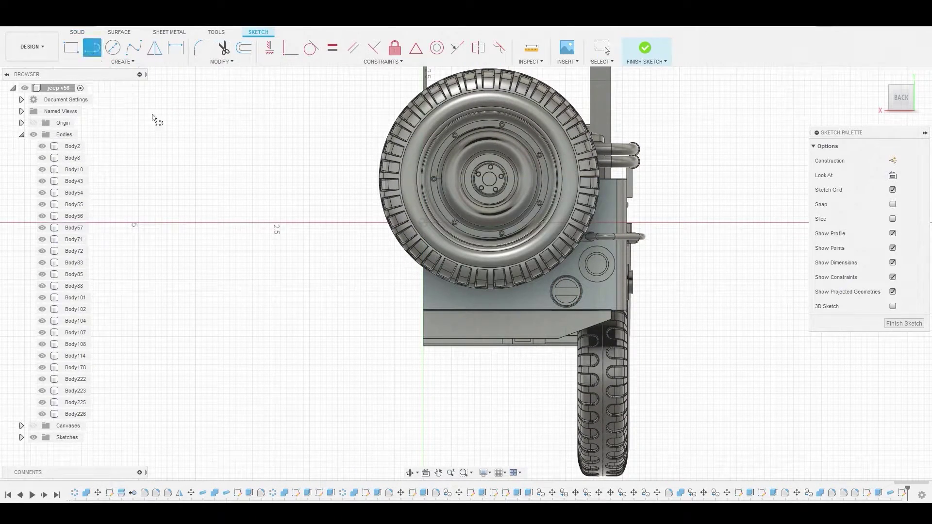
scroll(422, 316, up, 3)
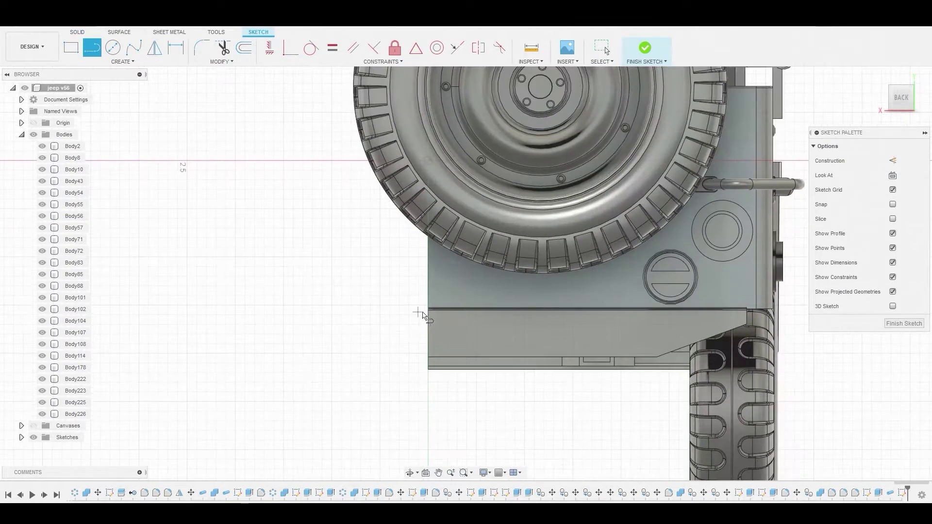
click(429, 275)
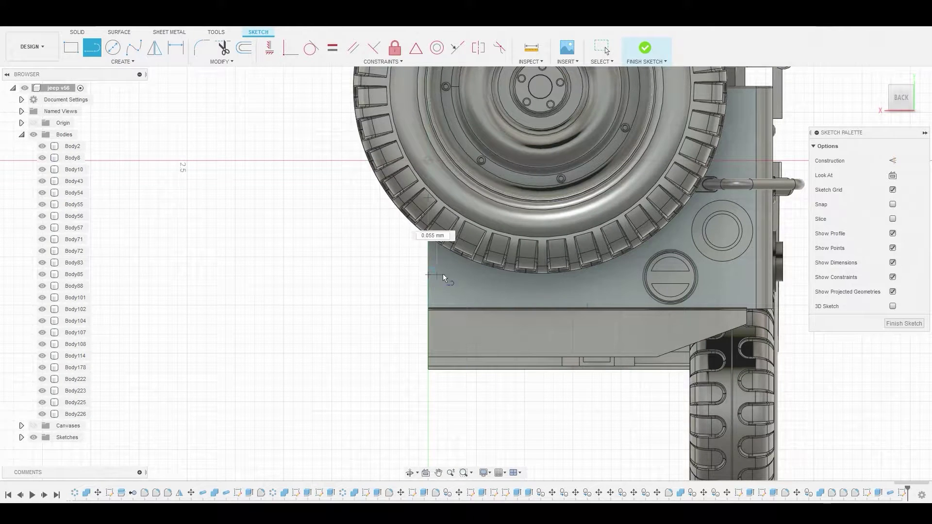
click(473, 274)
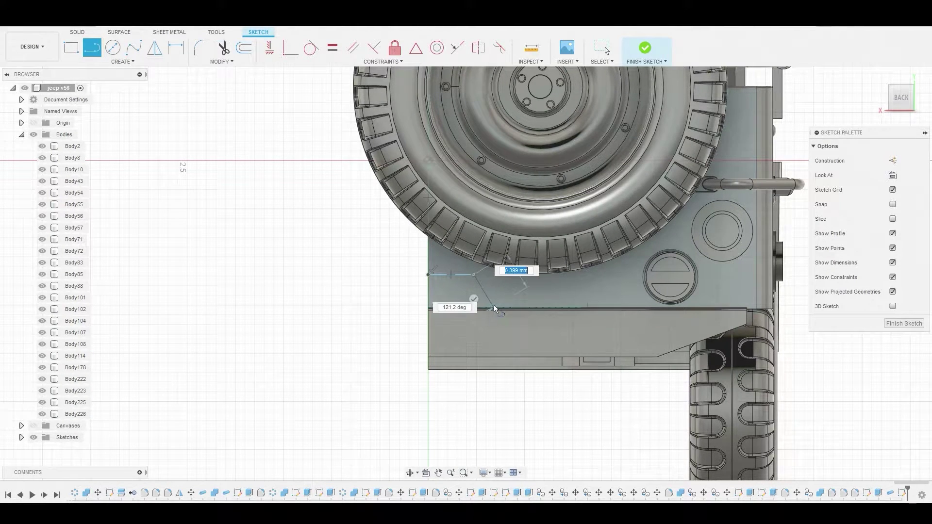
click(494, 304)
right_click(374, 279)
click(415, 280)
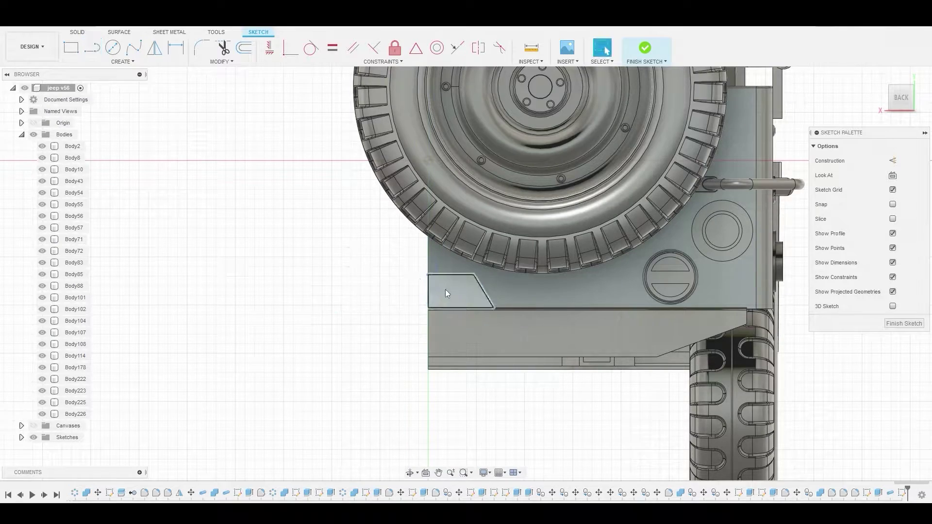
Extrude-cut the tab outline -0.095 mm into the rear panel, then orbit to the back view.
right_click(446, 293)
click(485, 275)
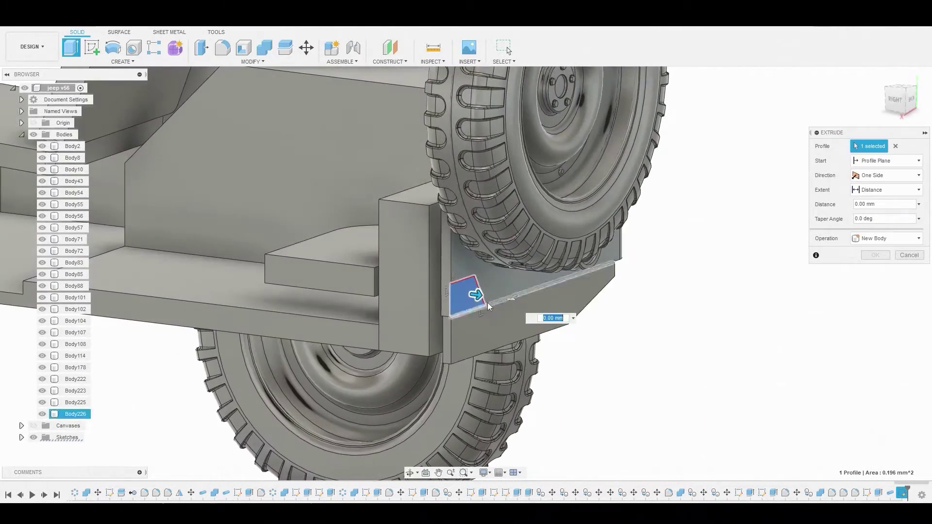
scroll(487, 305, up, 5)
drag(439, 275, 415, 272)
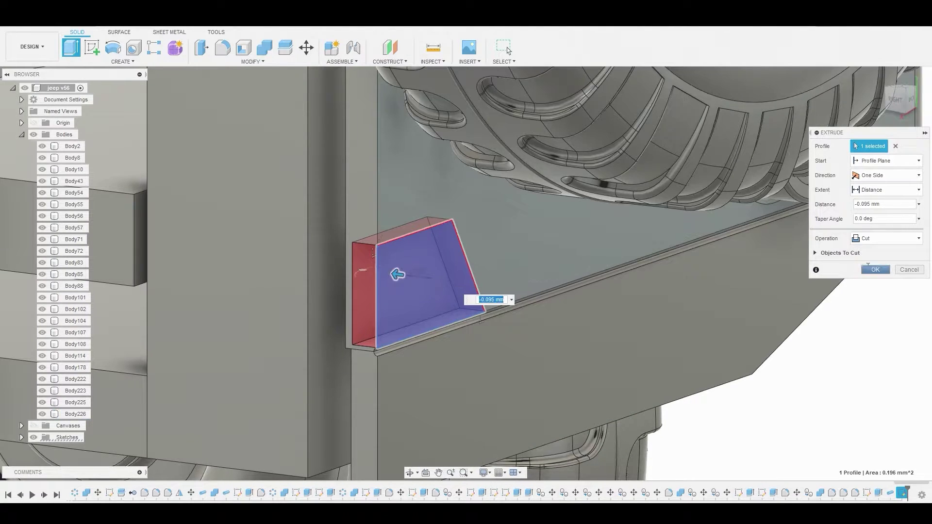
click(875, 269)
scroll(648, 302, down, 8)
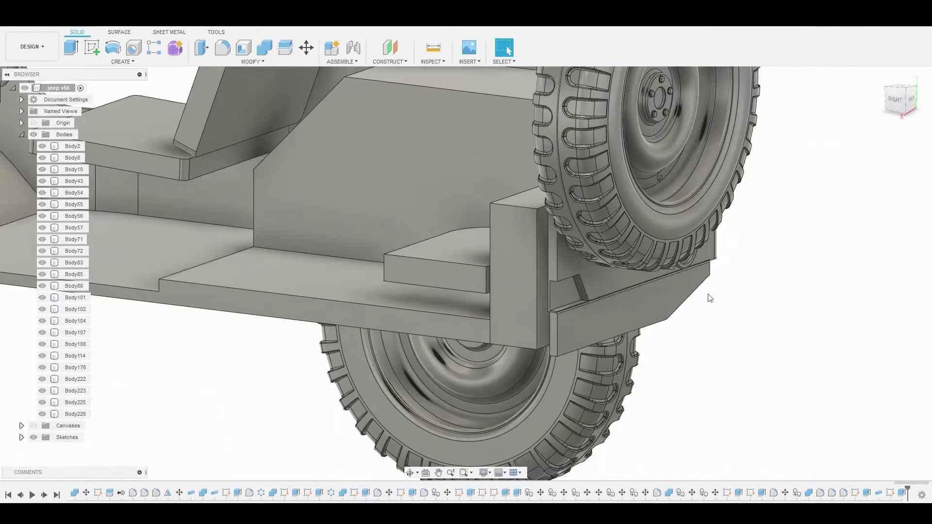
shift+middle_drag(709, 298, 592, 331)
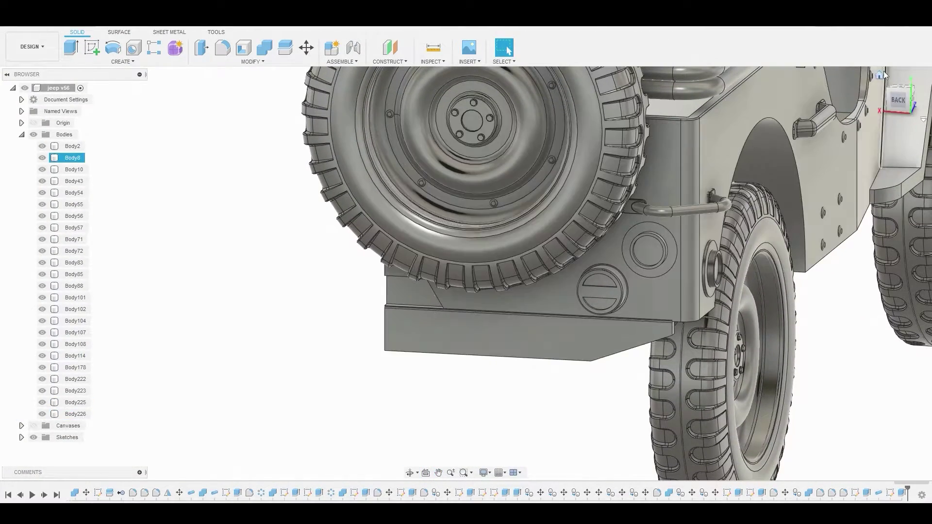
click(548, 318)
Sketch a roughly 1.450 mm wide two-point rectangle on the bumper's rear face, with the blueprint shown.
click(91, 47)
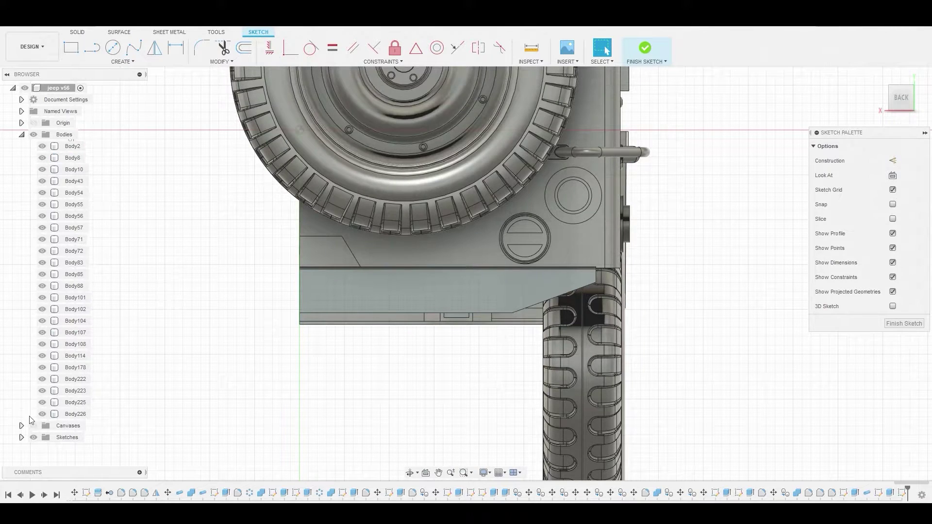
click(34, 426)
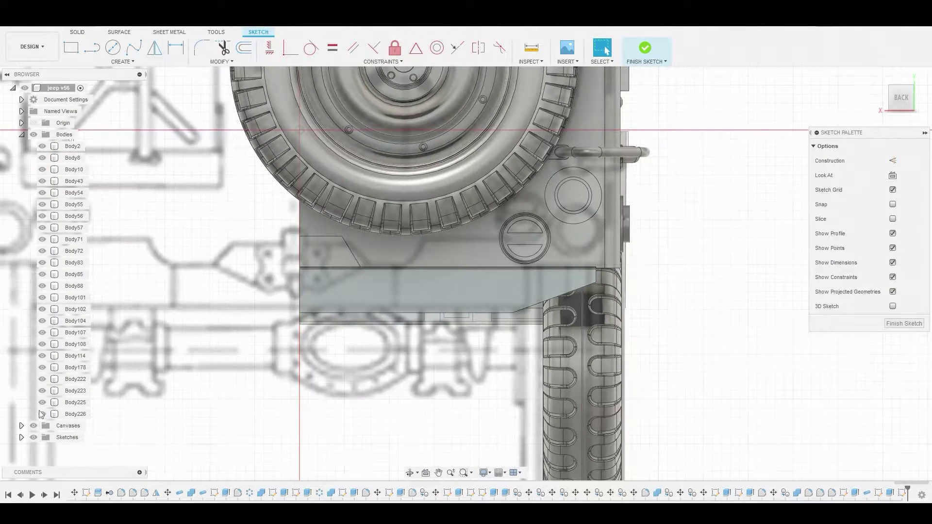
click(73, 47)
click(395, 278)
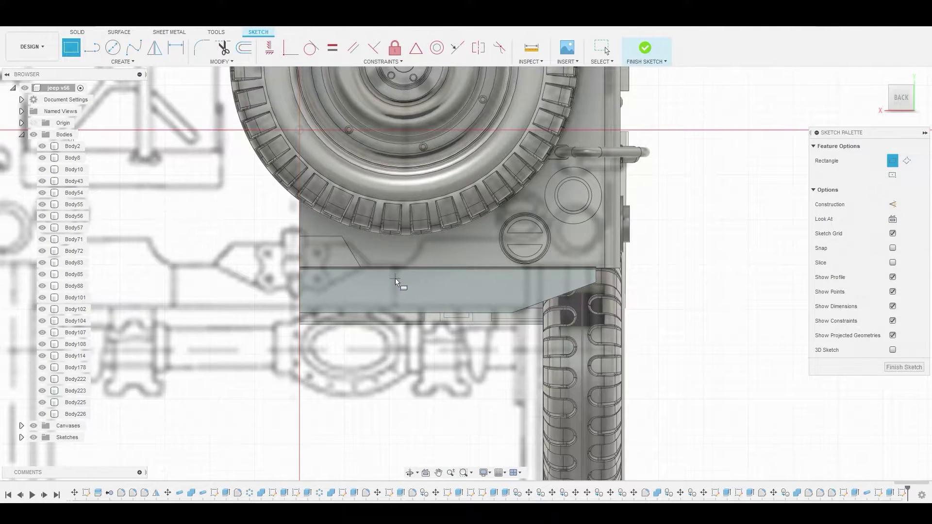
click(527, 327)
right_click(701, 240)
click(738, 239)
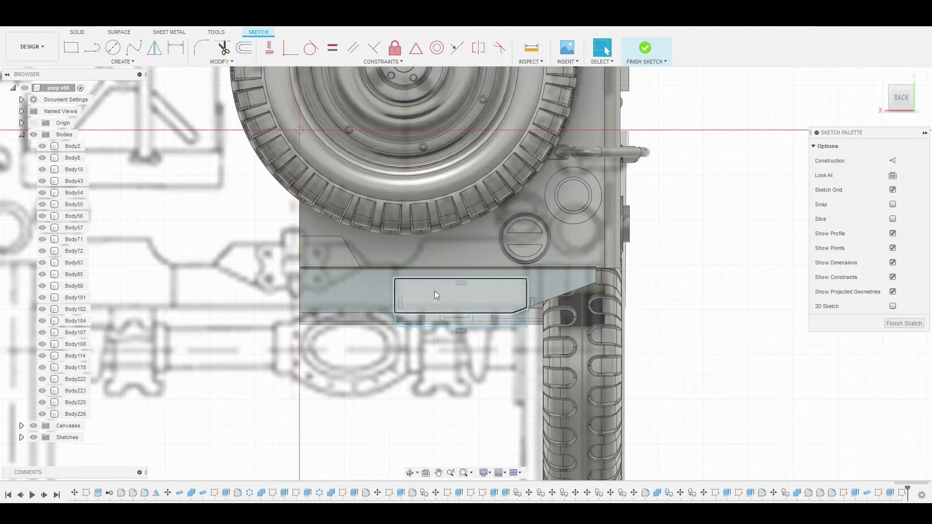
click(435, 311)
shift+click(434, 319)
Extrude both rectangle profiles 1.017 mm outward as new body Body227, working from the left view.
right_click(428, 307)
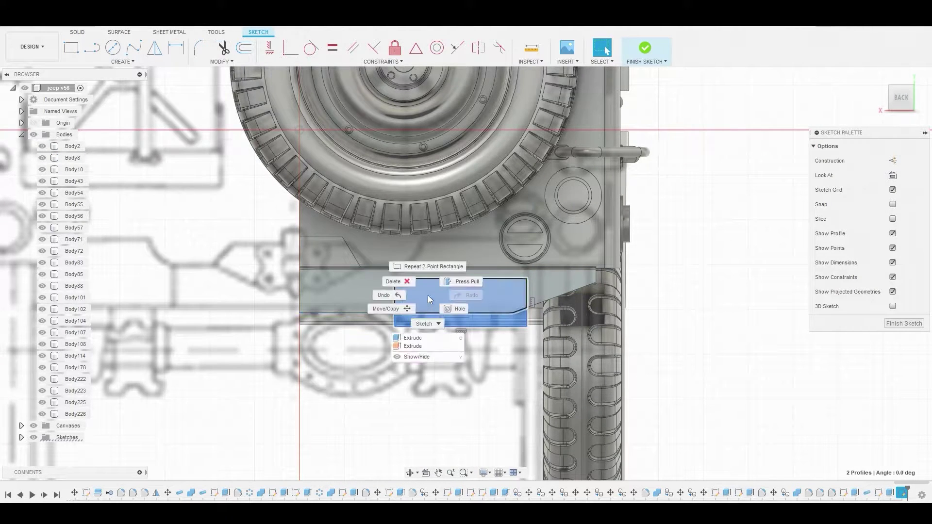
click(464, 277)
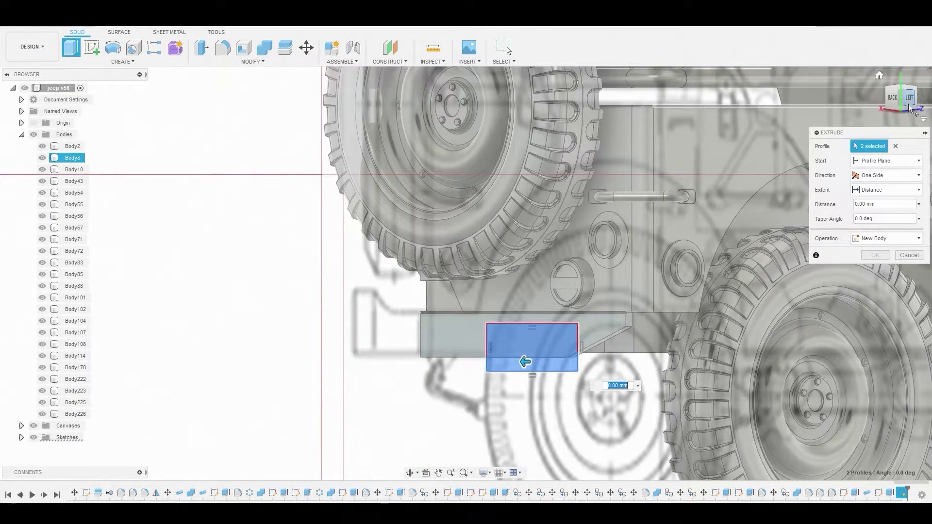
click(909, 98)
drag(620, 359, 525, 361)
click(886, 238)
click(874, 287)
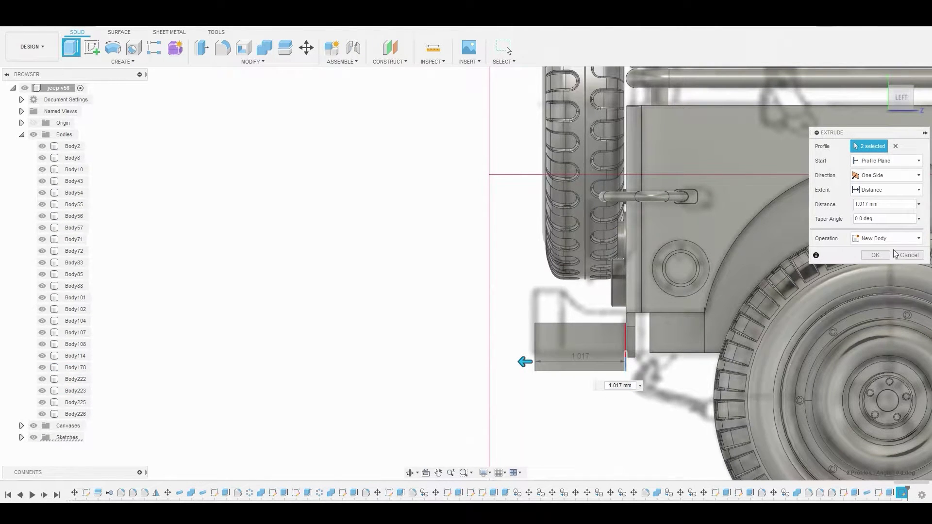
click(881, 255)
shift+middle_drag(669, 291, 604, 304)
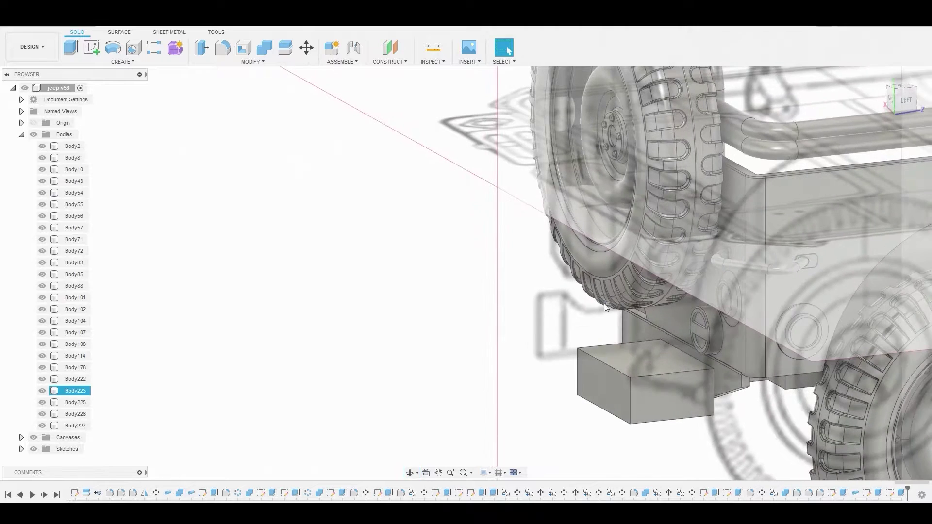
Fillet the block's left and front vertical edges at about 0.487 mm.
key(f)
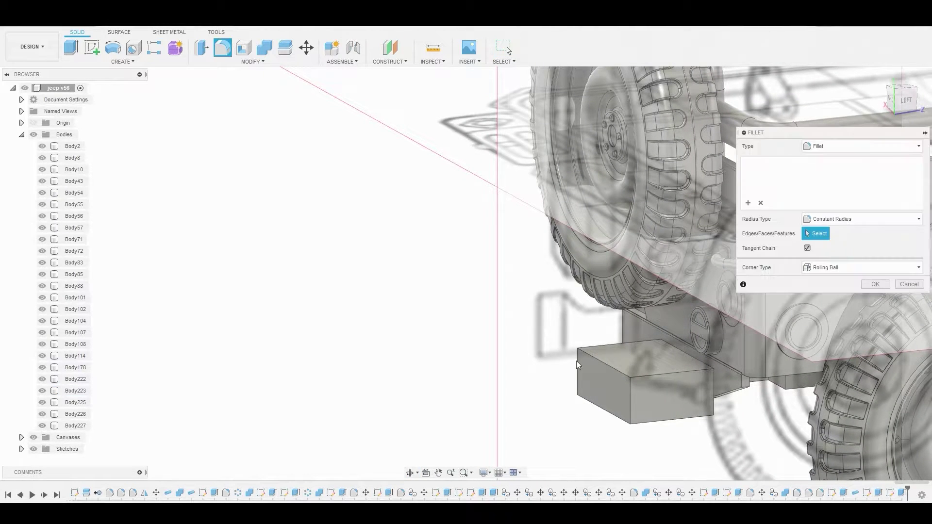
click(576, 360)
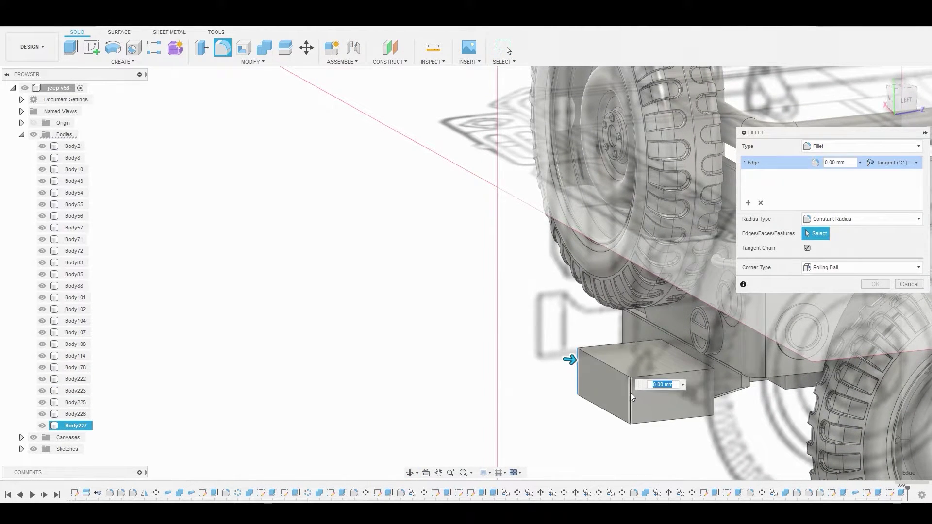
click(630, 395)
shift+middle_drag(626, 394, 626, 399)
mouse_move(625, 399)
mouse_down()
mouse_move(624, 389)
mouse_move(634, 394)
mouse_up()
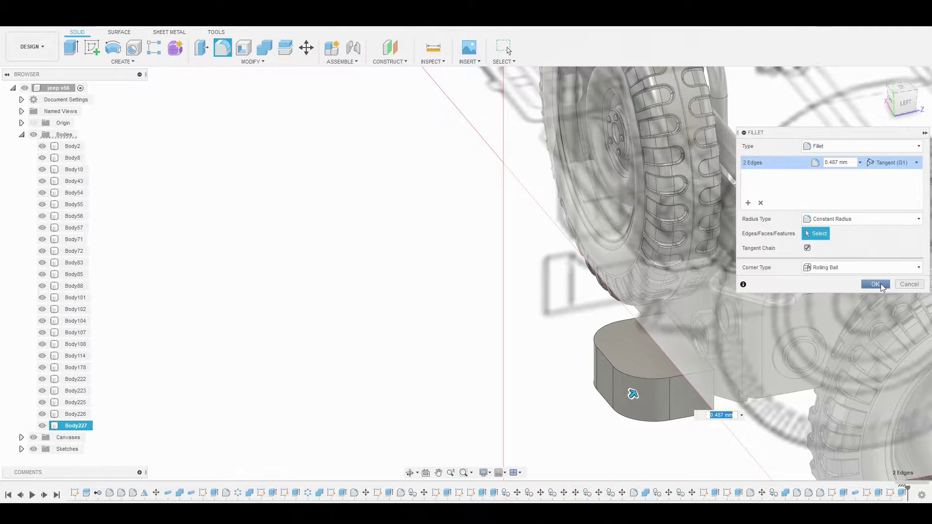
click(875, 284)
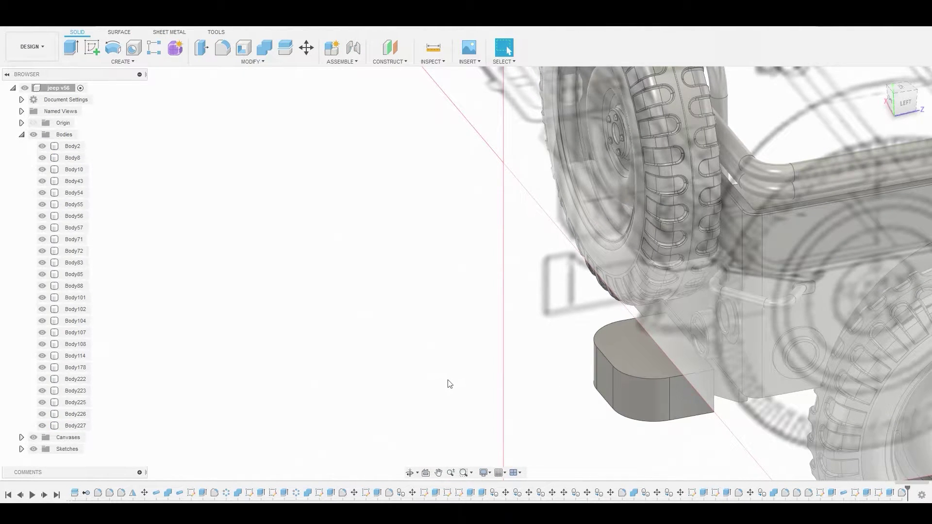
Fillet the block's two back vertical corner edges at 0.151 mm.
click(619, 342)
key(f)
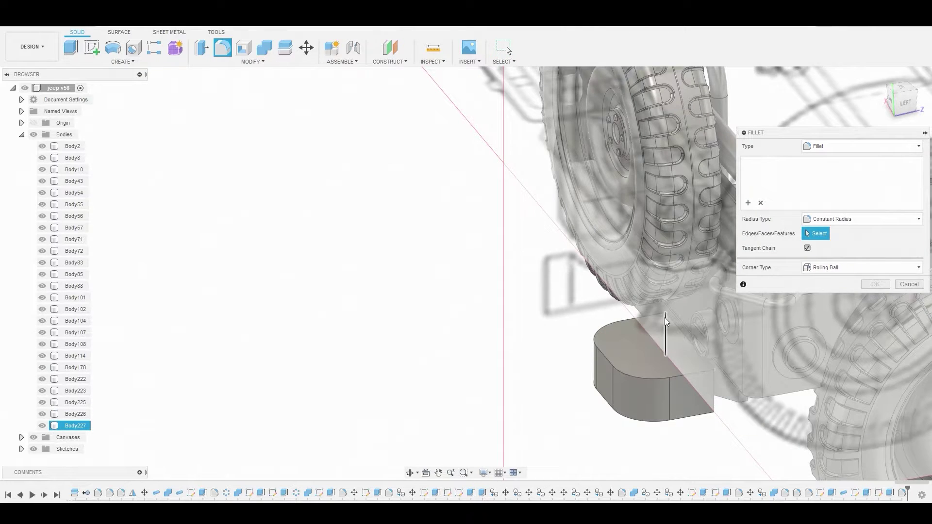
click(703, 385)
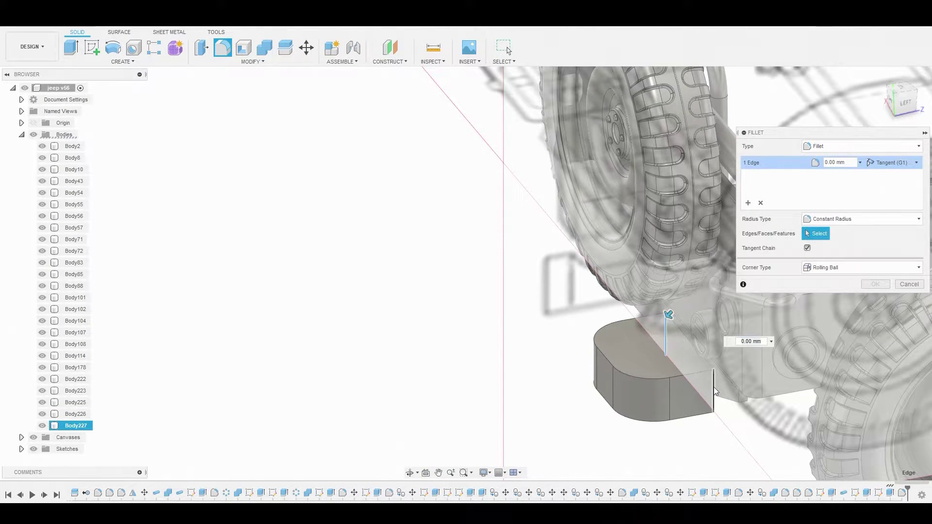
click(713, 394)
drag(719, 387, 715, 388)
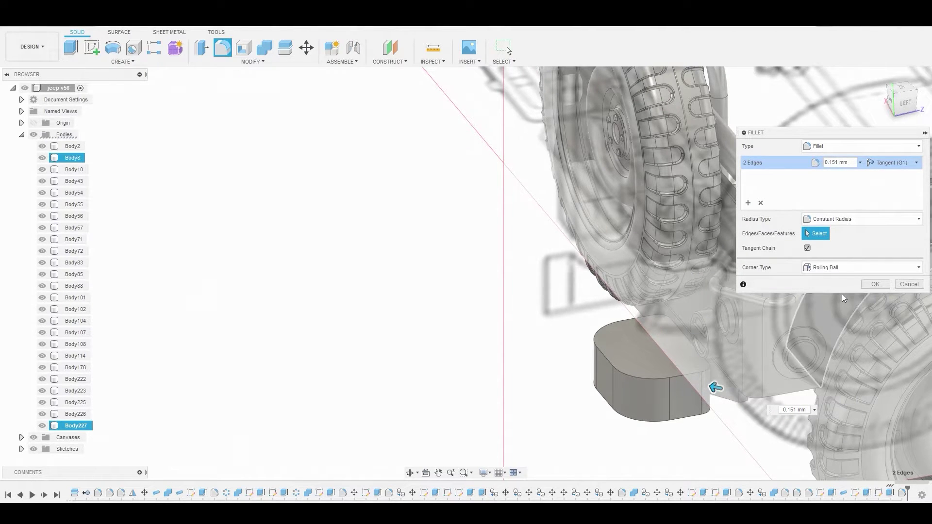
click(869, 284)
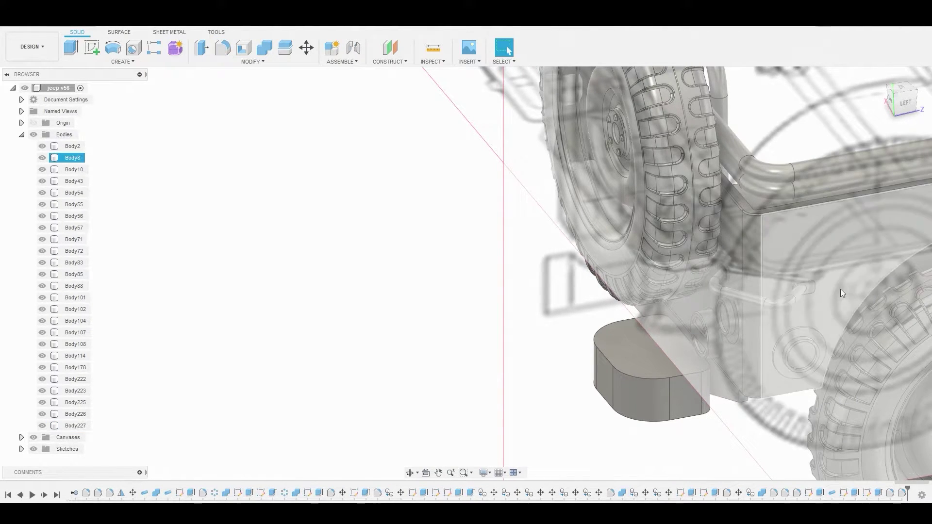
Sketch an inward offset of the block's top-face outline to set the wall thickness.
click(634, 355)
click(92, 51)
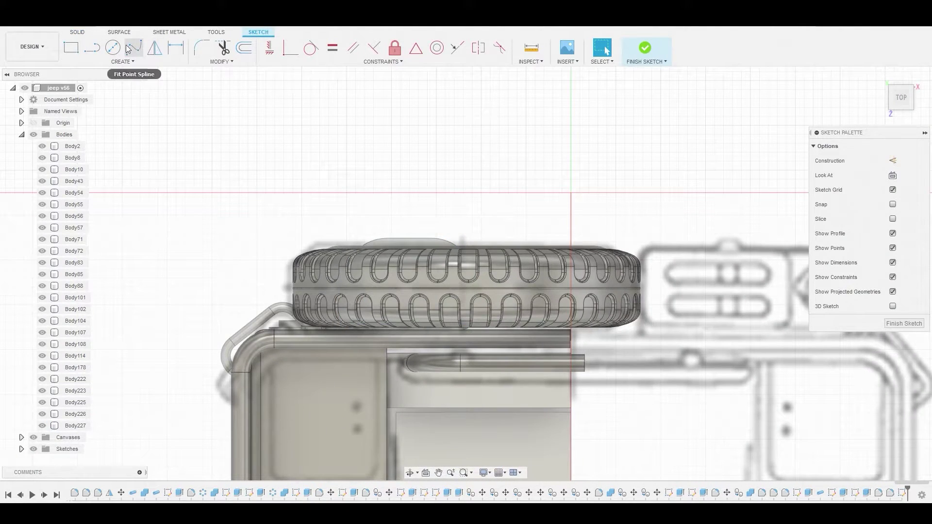
click(244, 48)
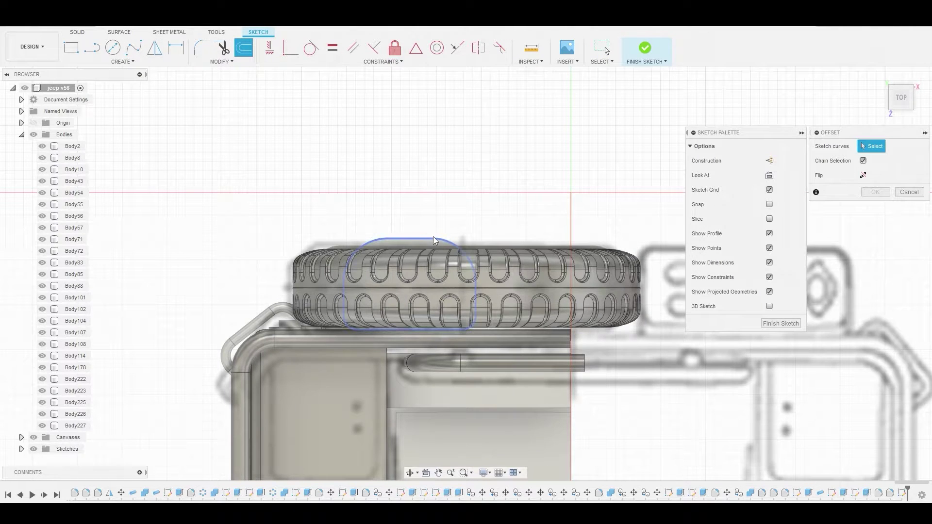
click(433, 238)
drag(431, 151, 429, 245)
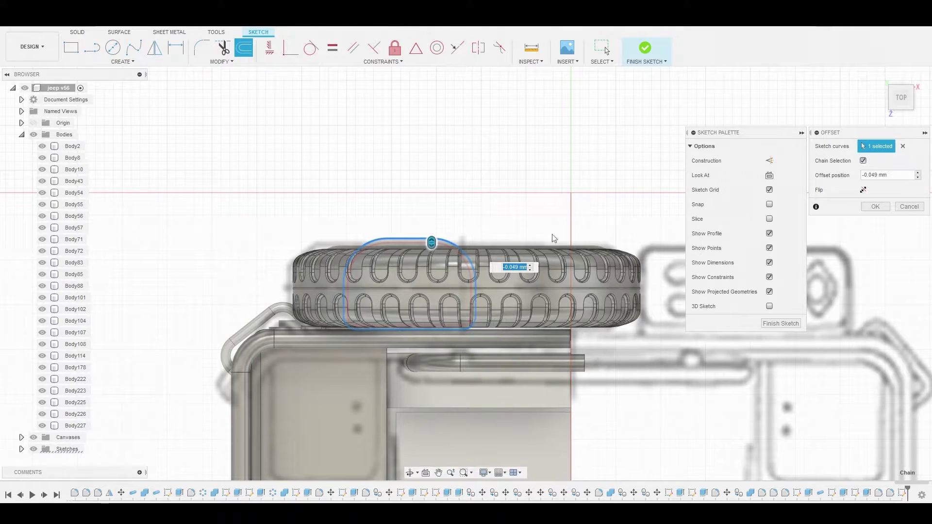
click(879, 207)
Press-pull the inner offset profile -0.526 mm down as a cut to hollow the block.
click(550, 325)
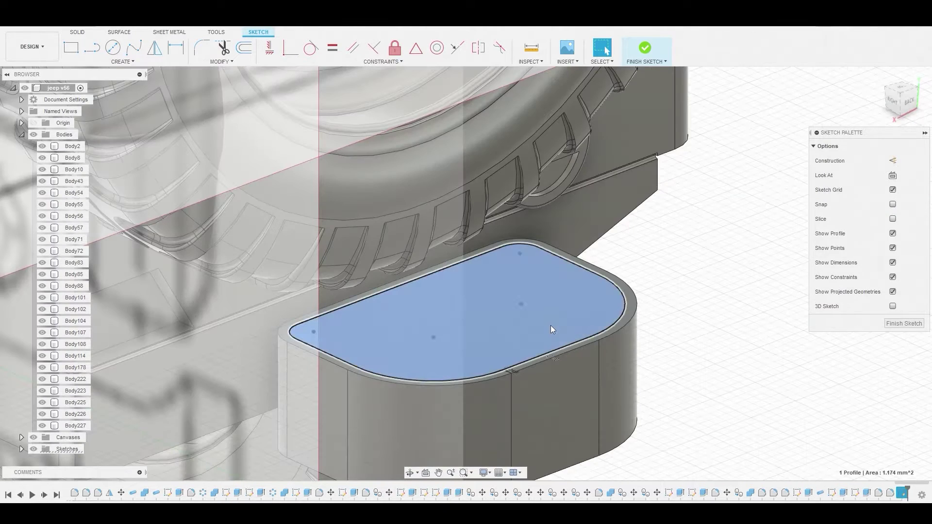
right_click(550, 325)
click(589, 312)
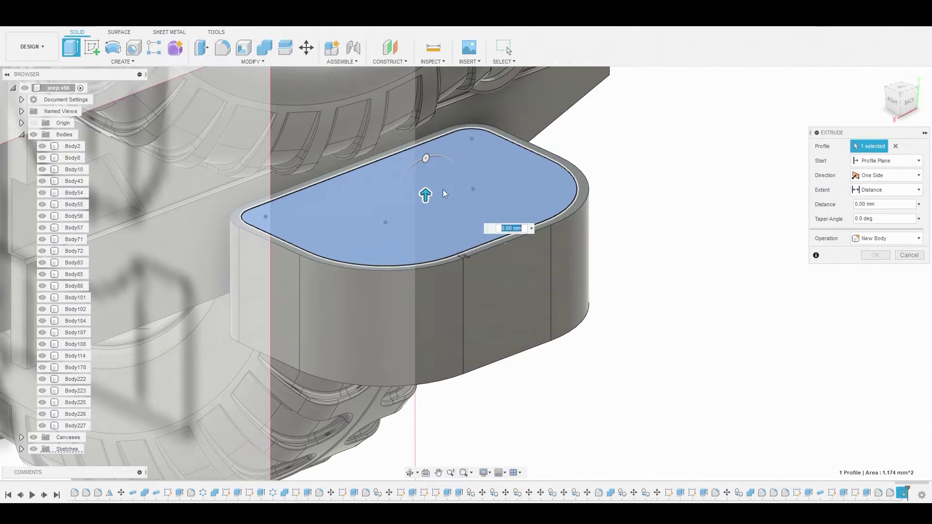
drag(425, 194, 420, 309)
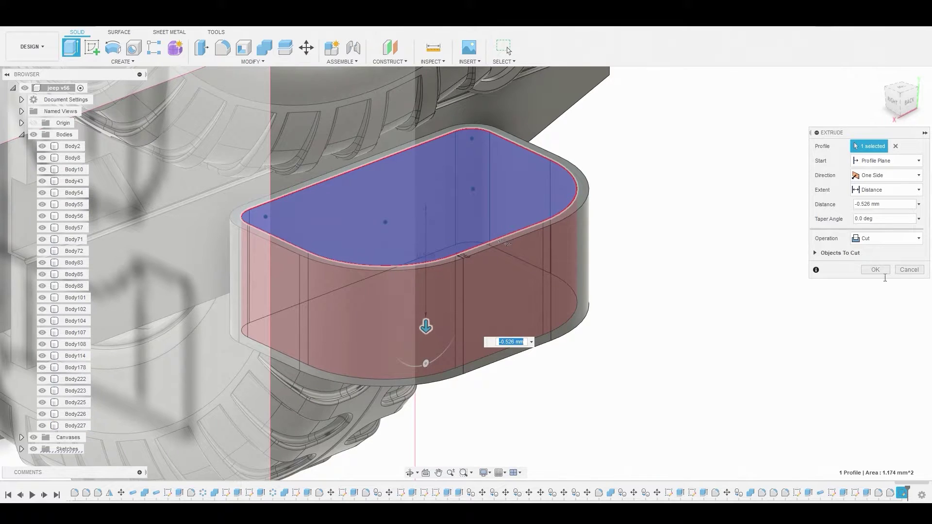
click(877, 271)
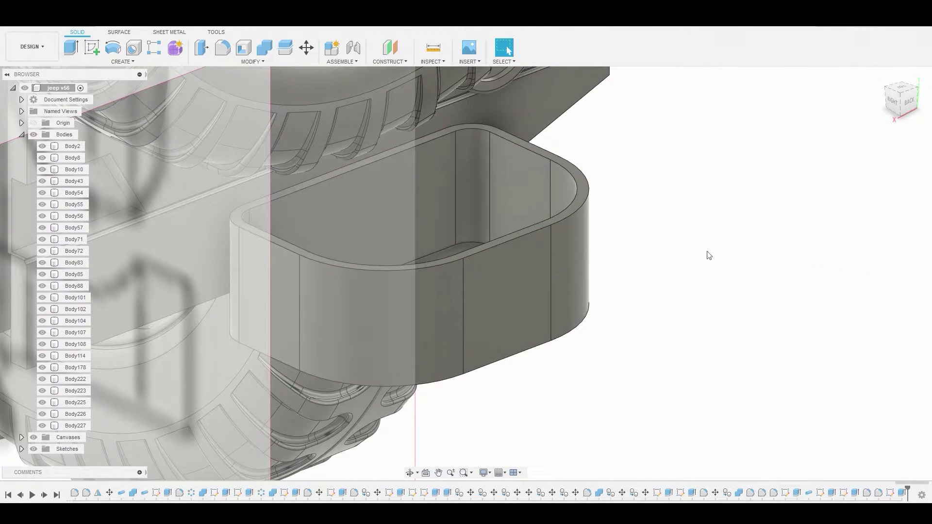
From the BACK view, sketch a vertical centre line on the bumperette's middle front face.
shift+middle_drag(686, 253, 630, 245)
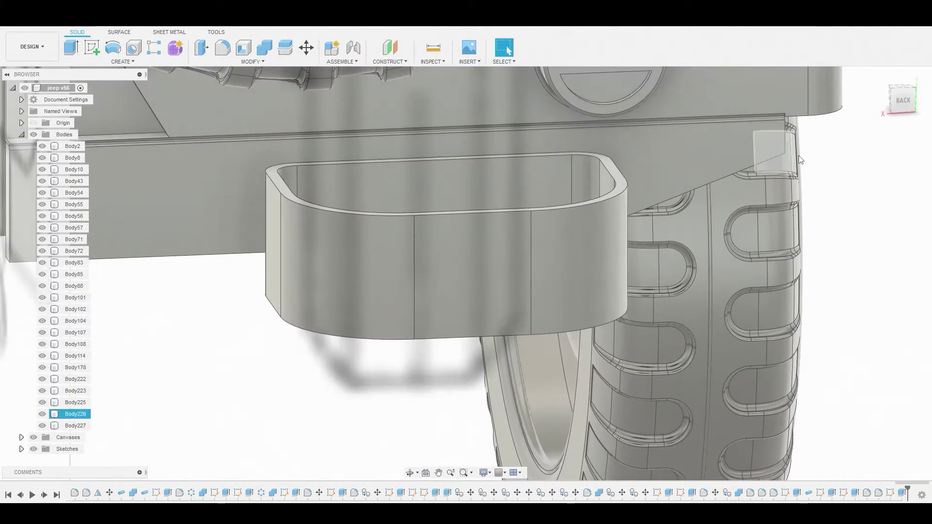
click(902, 102)
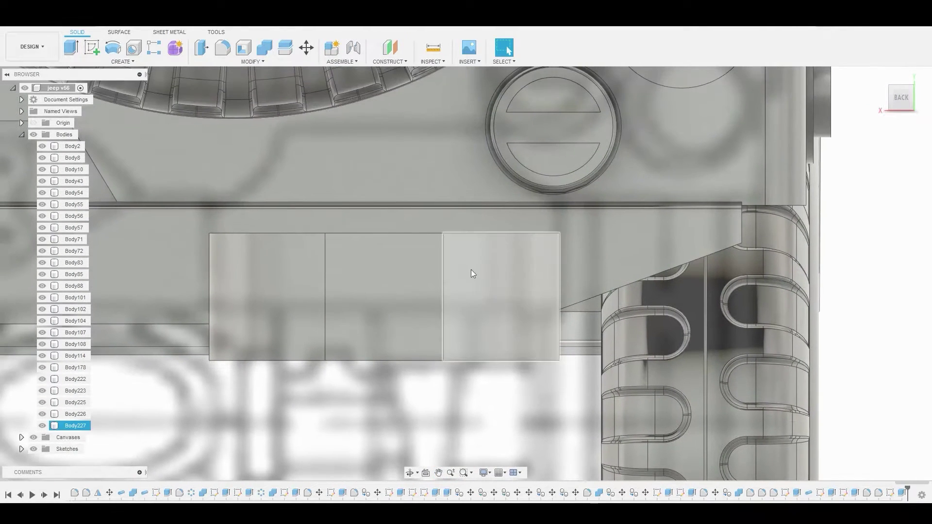
scroll(441, 262, down, 3)
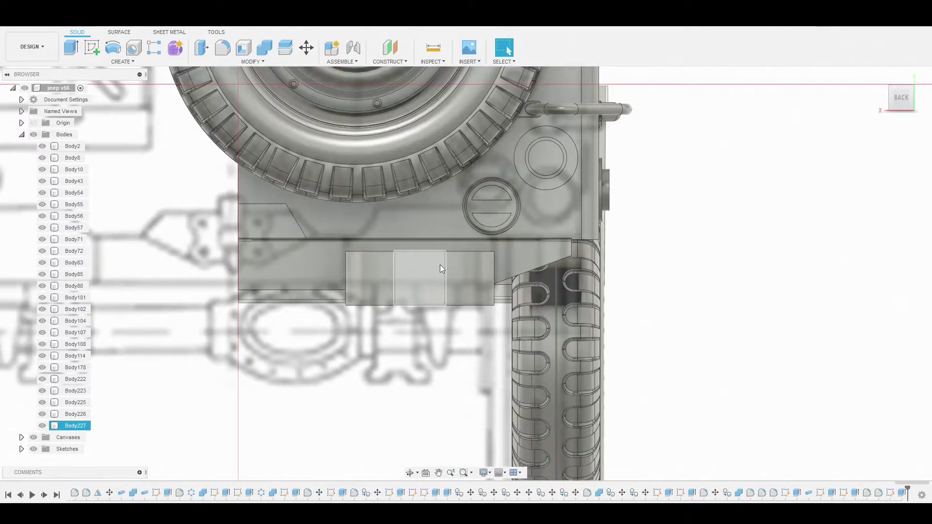
click(417, 275)
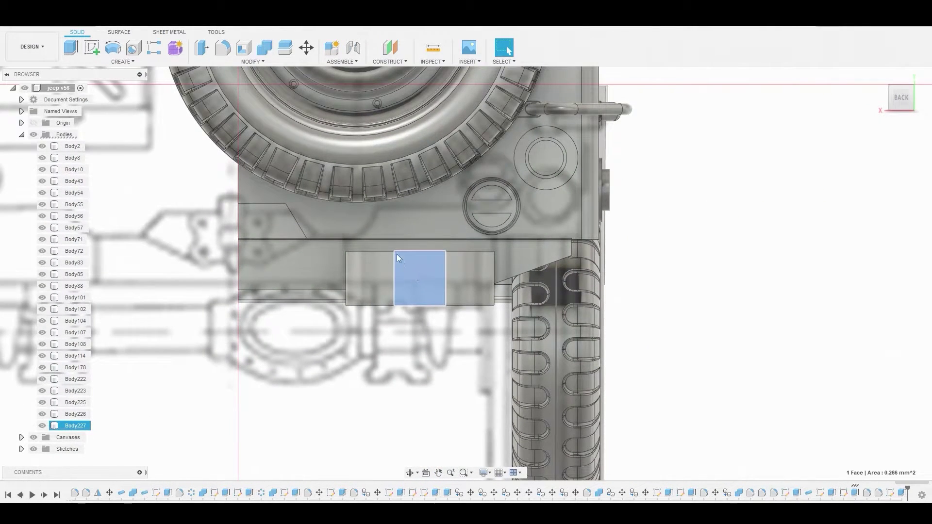
click(92, 48)
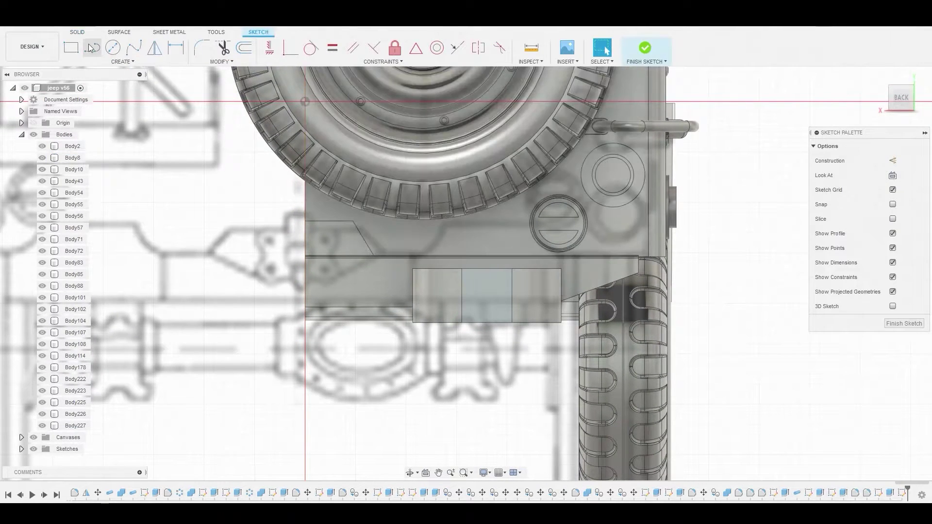
click(92, 47)
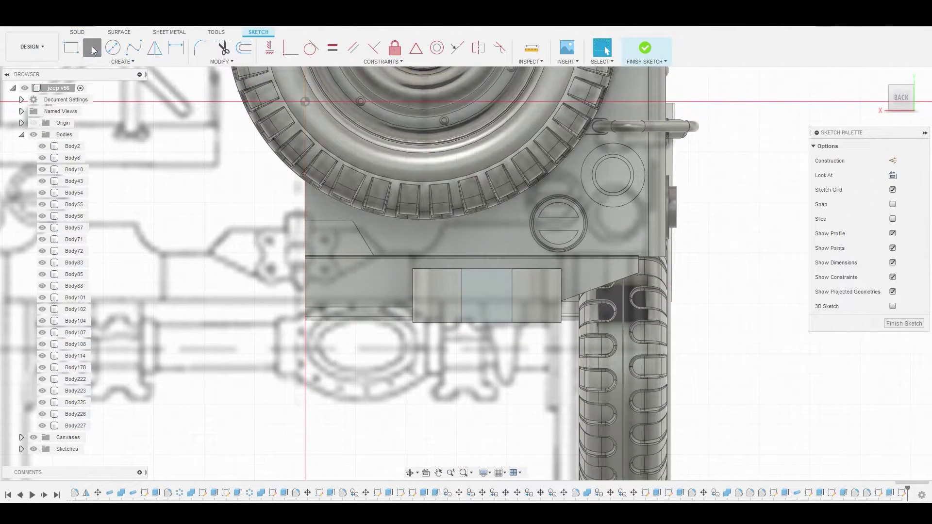
click(486, 345)
click(486, 257)
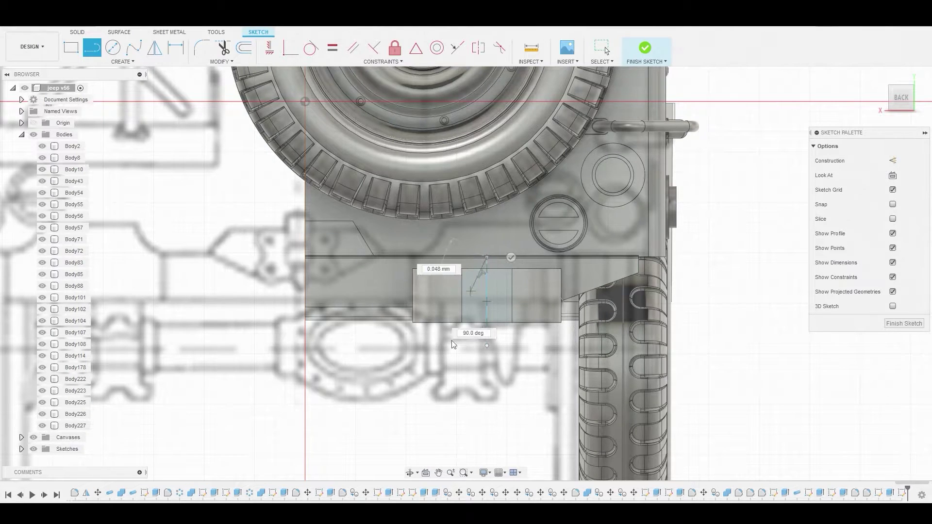
right_click(449, 404)
click(485, 403)
Add a two-segment tab line sloping leftward from the centre line.
scroll(450, 408, up, 2)
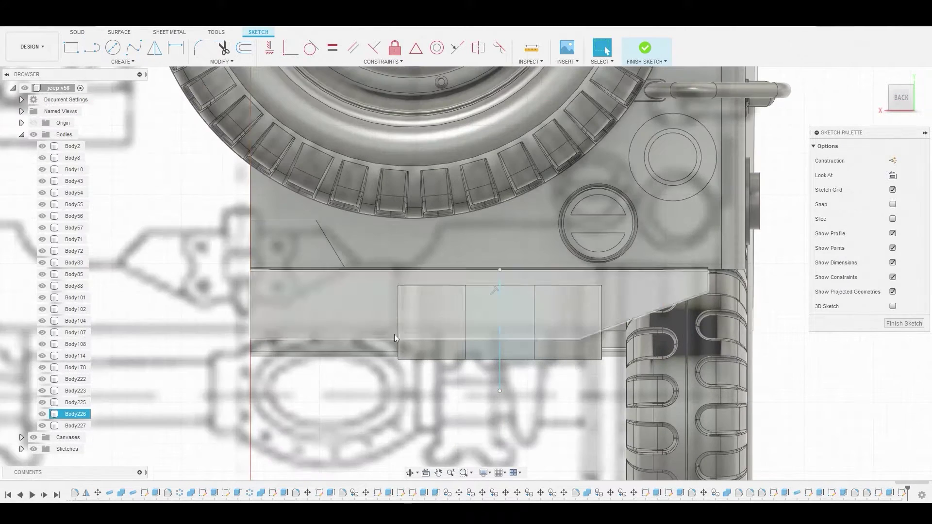
right_click(449, 418)
click(456, 388)
scroll(481, 313, up, 3)
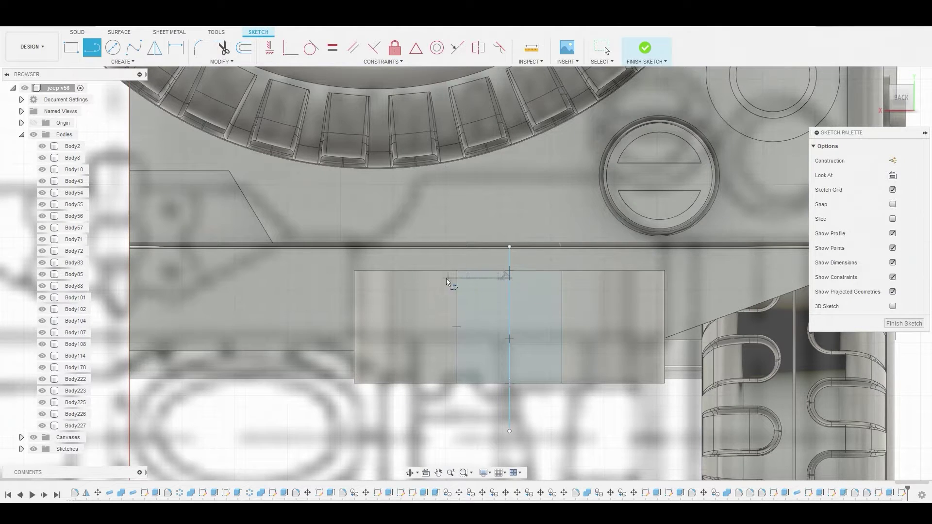
click(402, 279)
click(340, 297)
right_click(340, 297)
click(378, 296)
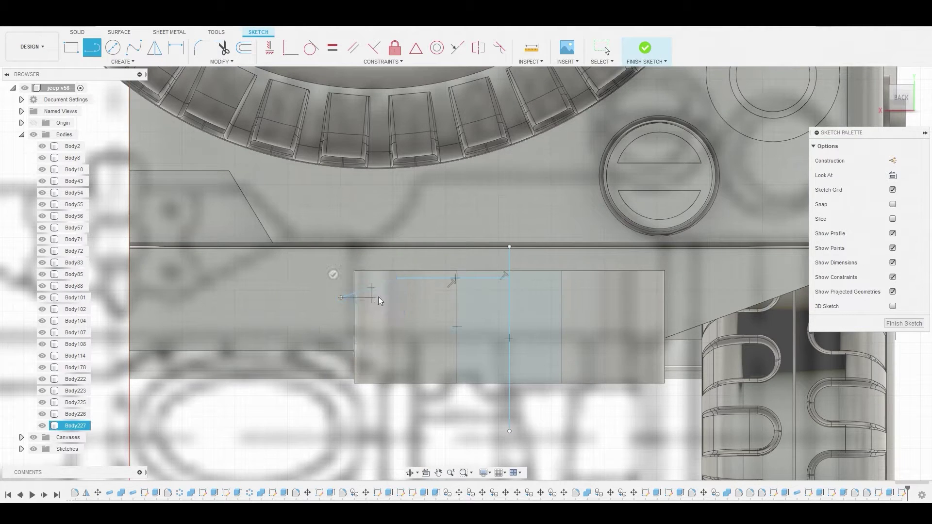
click(124, 59)
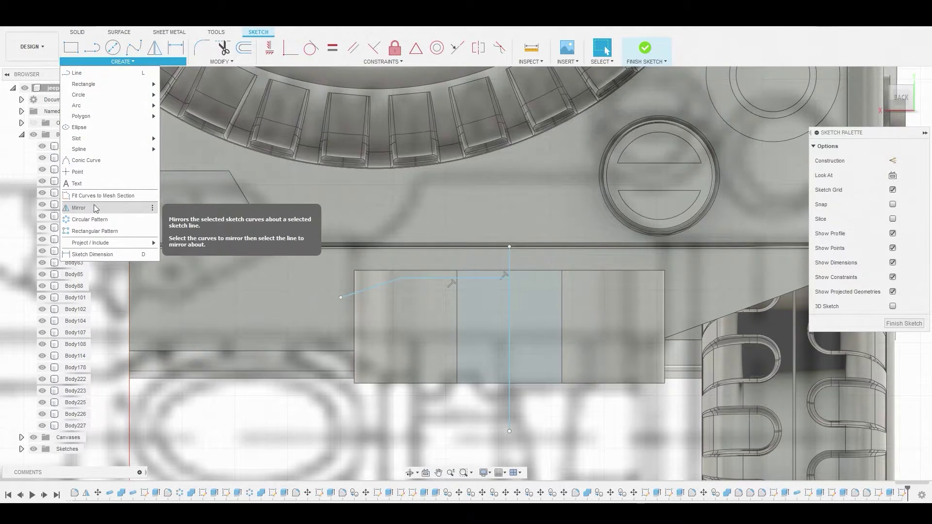
Mirror the angled top line across the vertical centre line to the right side.
click(96, 209)
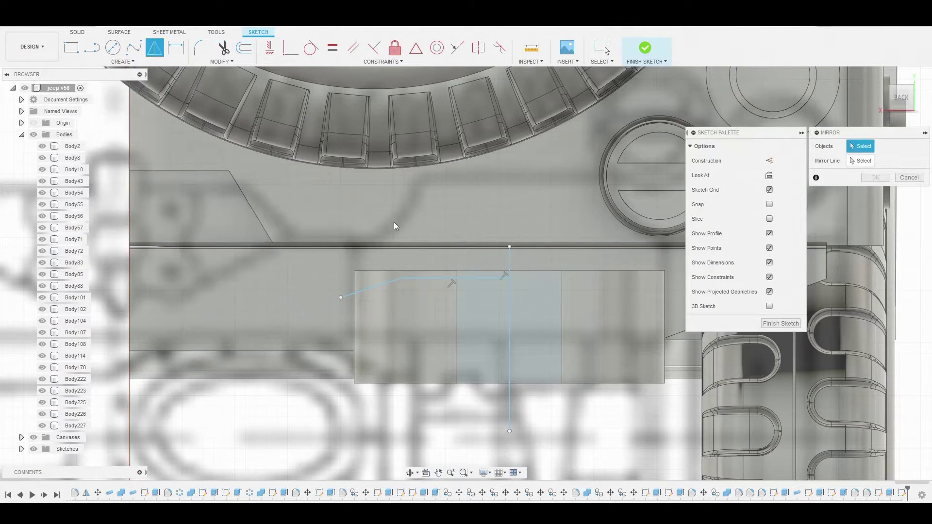
click(428, 279)
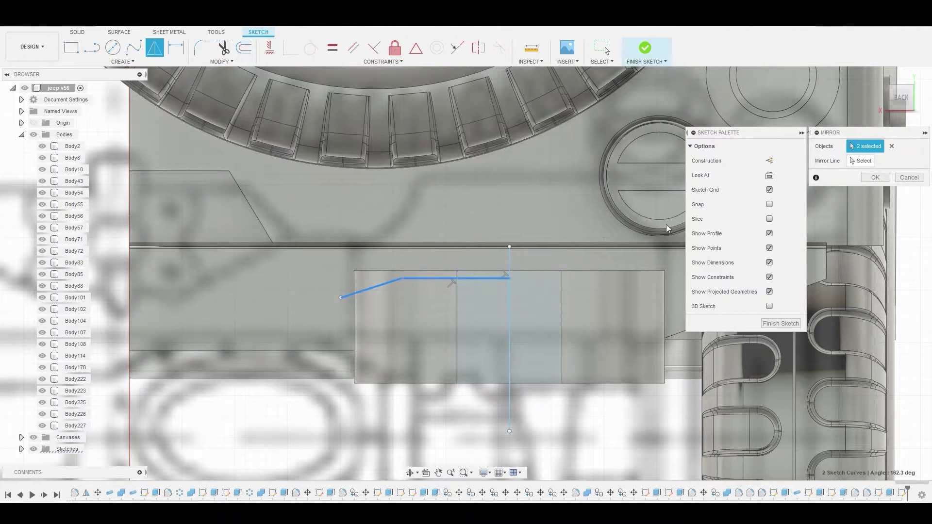
click(509, 270)
click(874, 177)
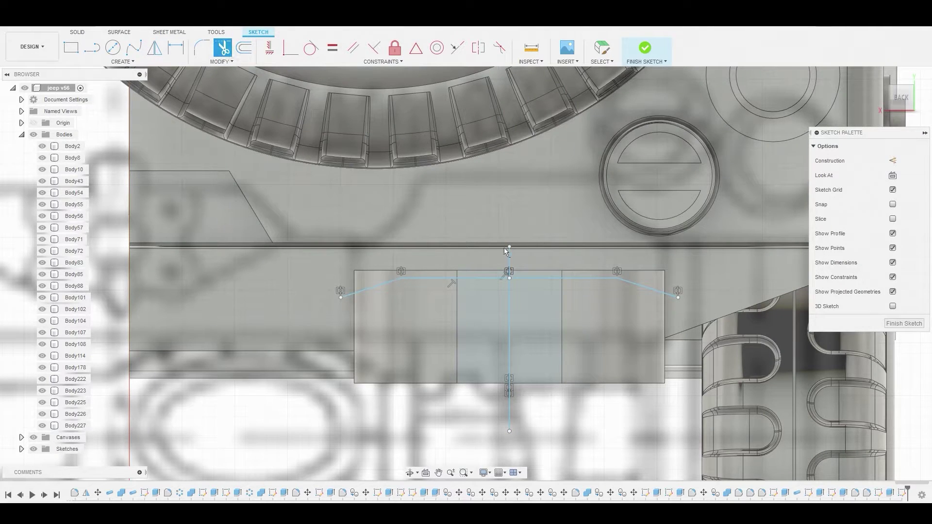
Trim away the vertical centre line and extra top-line segments, leaving a flat middle.
click(510, 295)
scroll(449, 280, down, 2)
key(Escape)
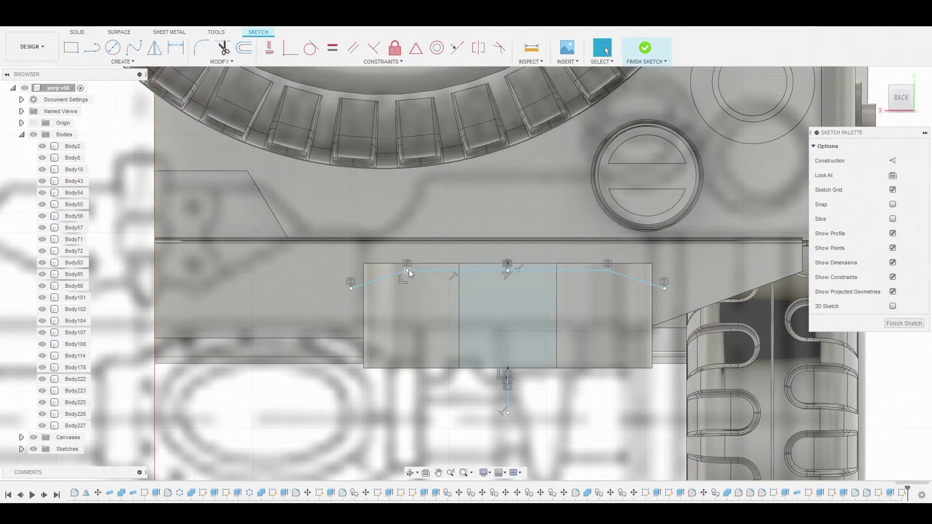
drag(409, 270, 436, 270)
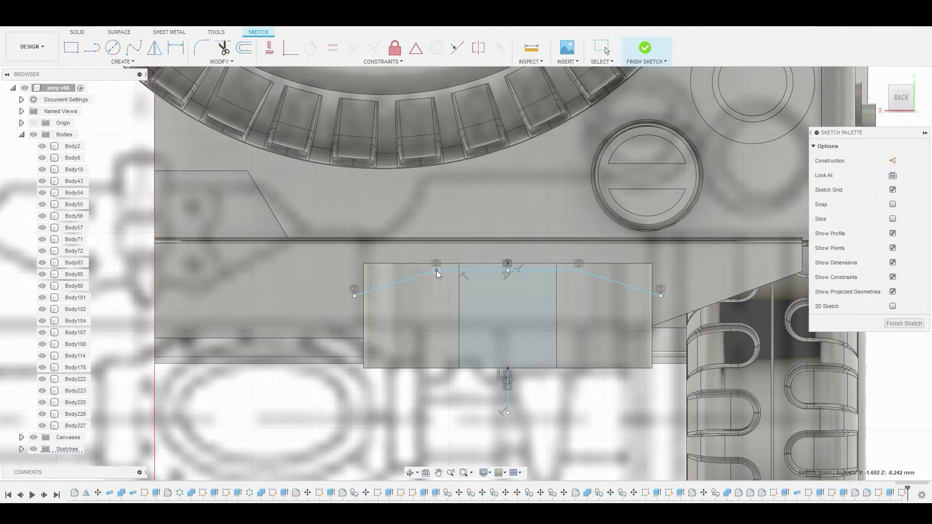
click(225, 47)
click(497, 273)
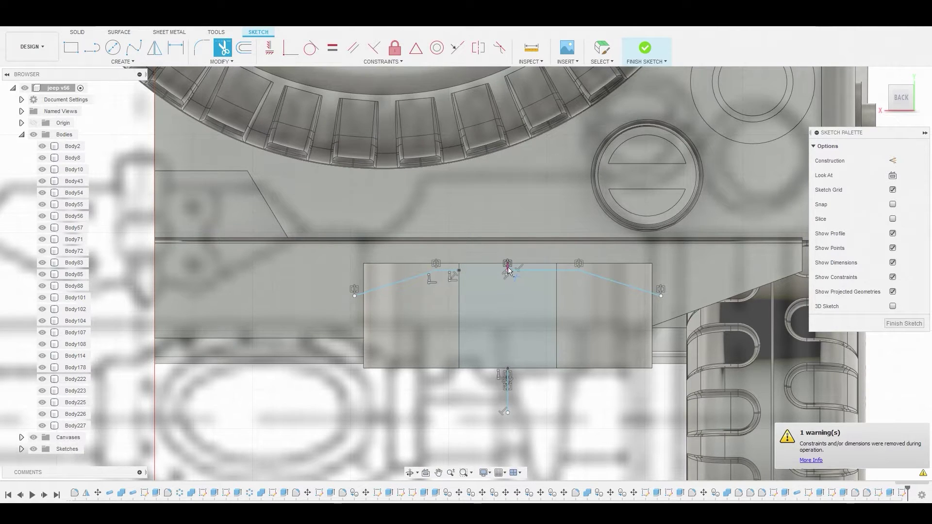
click(514, 270)
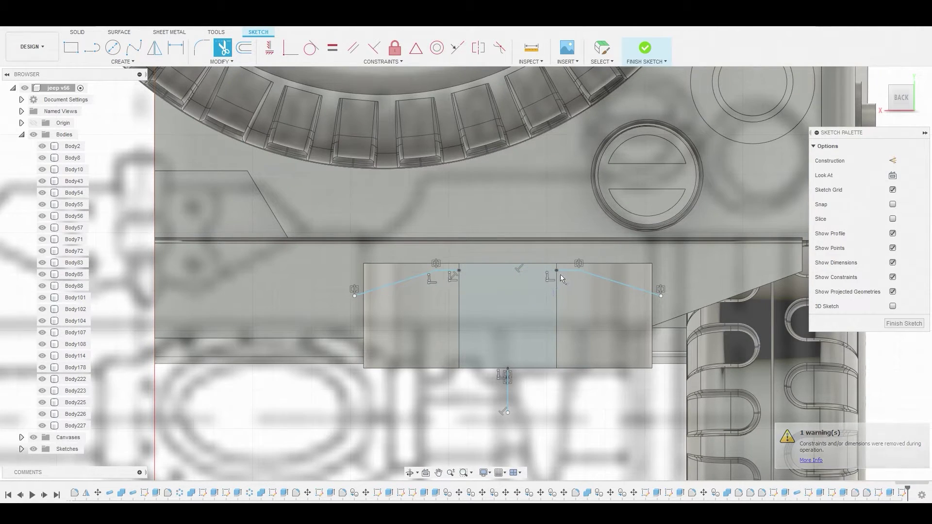
click(506, 386)
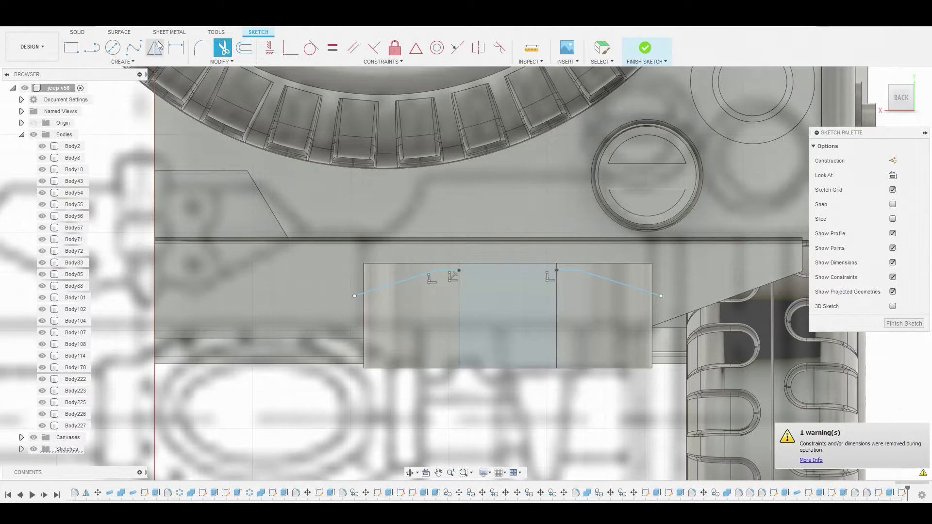
End the line drawing and finish the sketch.
click(92, 47)
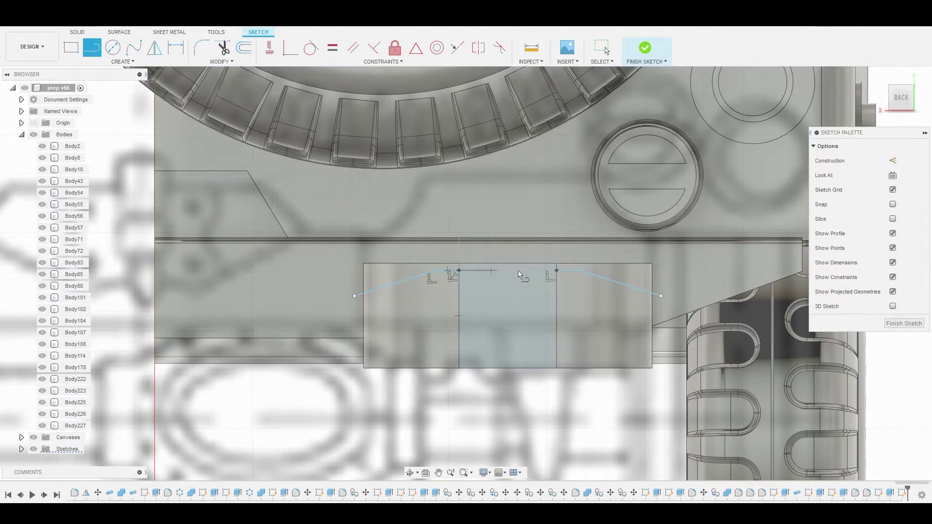
right_click(441, 243)
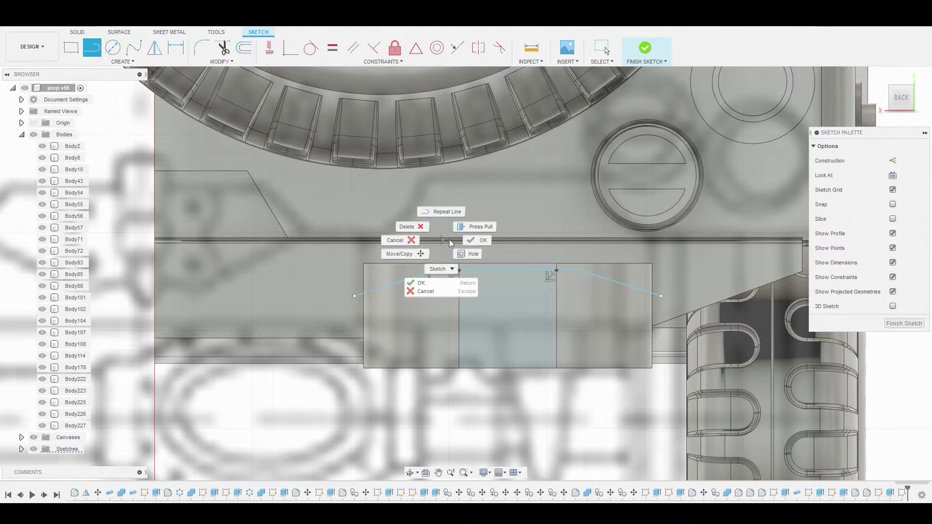
click(474, 246)
click(646, 49)
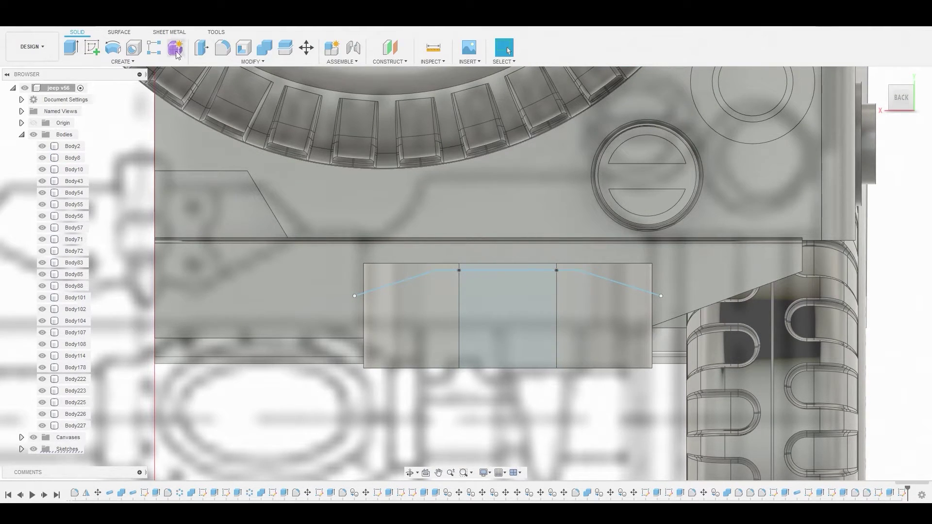
Split the rear block along the tapered sketch into two bodies.
click(249, 61)
click(214, 190)
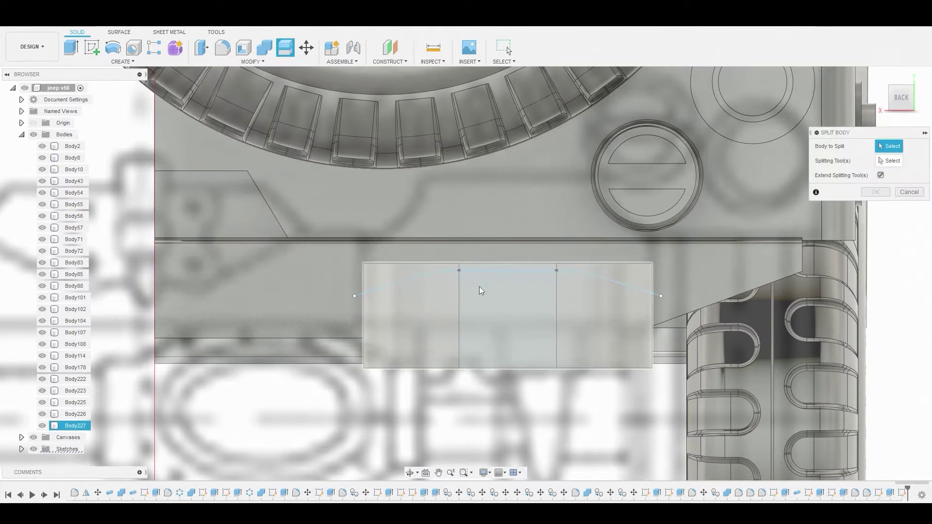
click(479, 286)
click(892, 160)
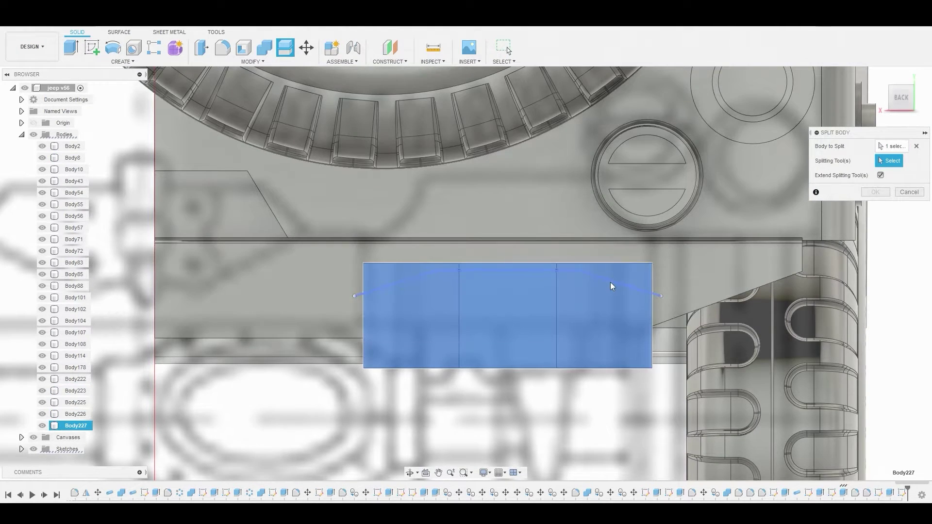
click(612, 282)
click(873, 190)
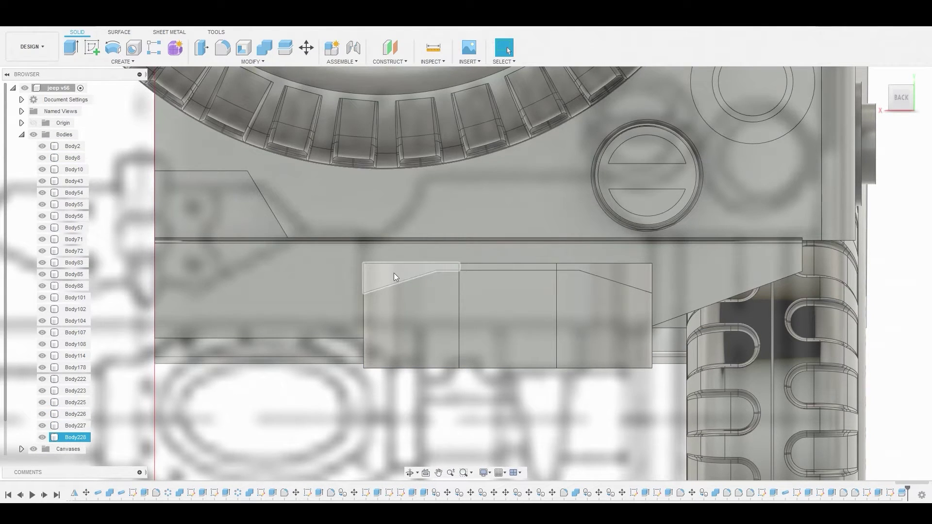
Delete the top split piece Body228.
click(90, 437)
right_click(76, 438)
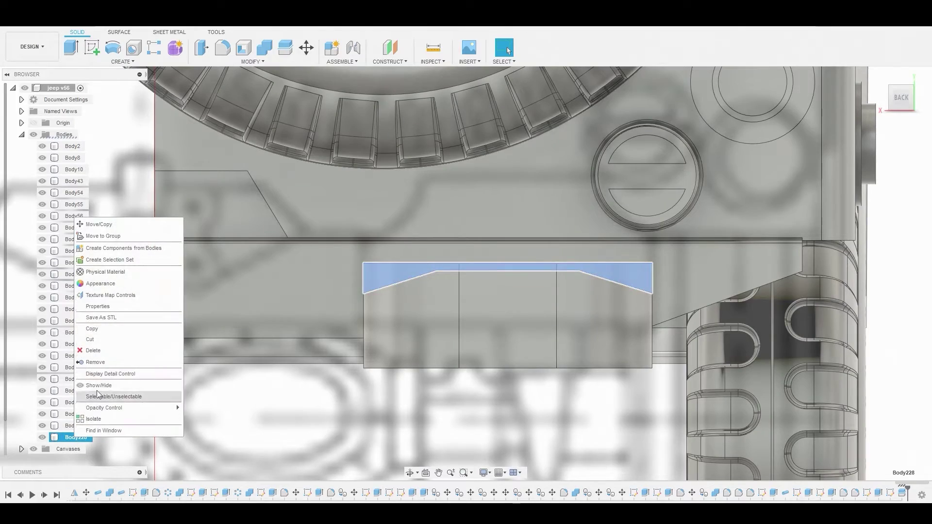
click(111, 351)
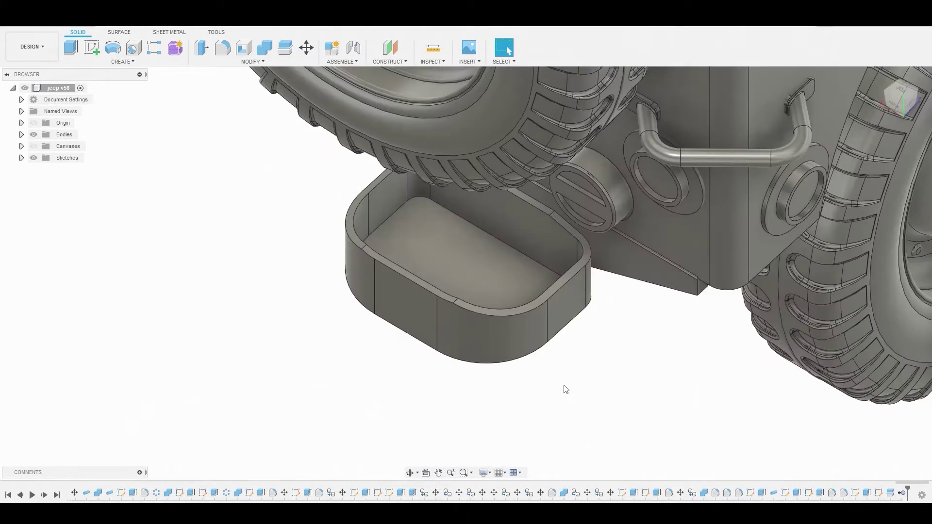
Fillet the bumperette's 8 bottom edges with a 0.013 mm radius.
scroll(580, 341, up, 3)
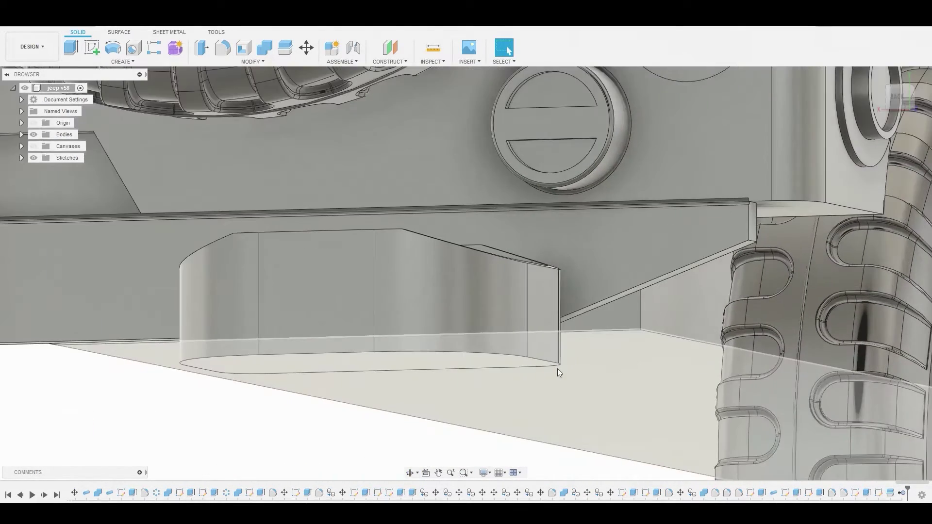
key(f)
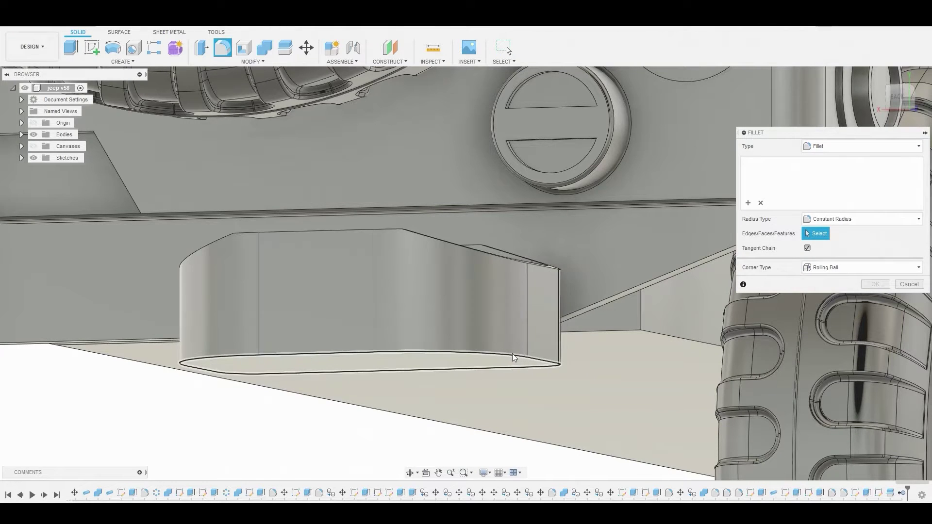
click(511, 353)
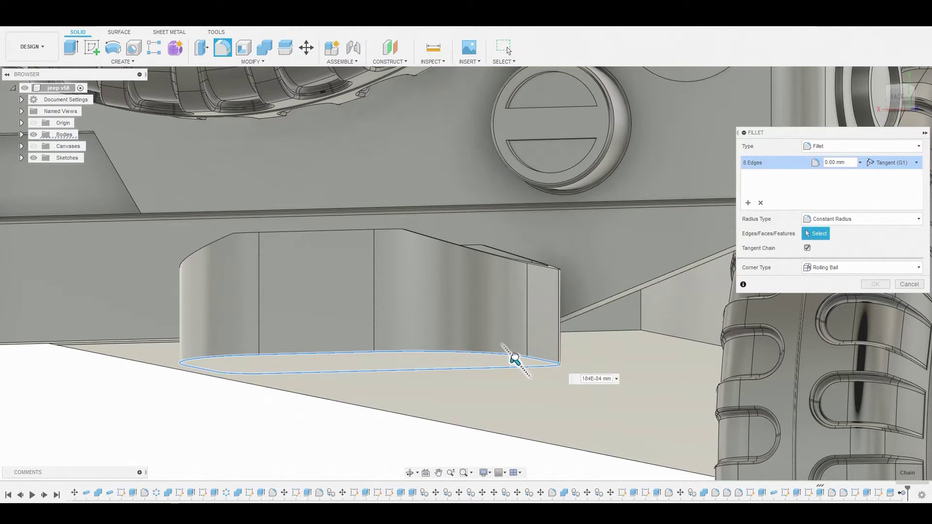
drag(514, 359, 515, 359)
click(874, 284)
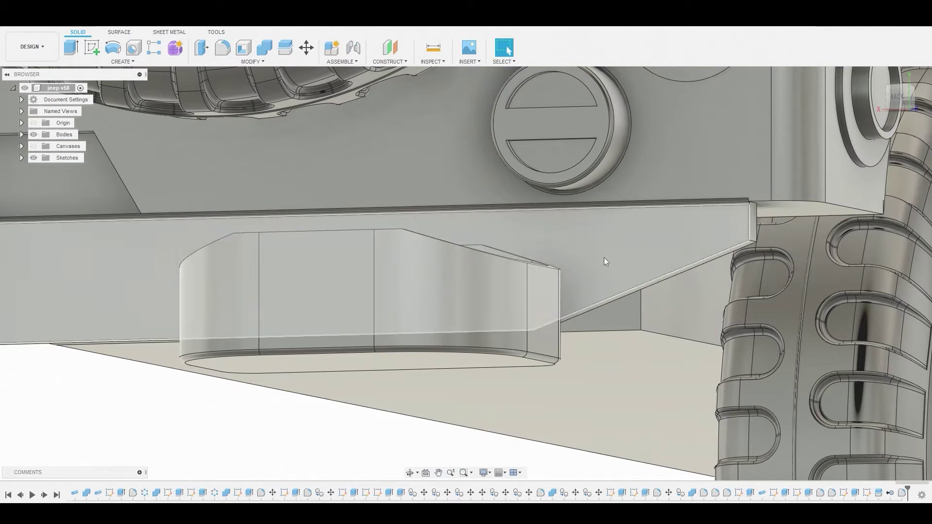
shift+middle_drag(604, 258, 546, 296)
scroll(330, 361, up, 2)
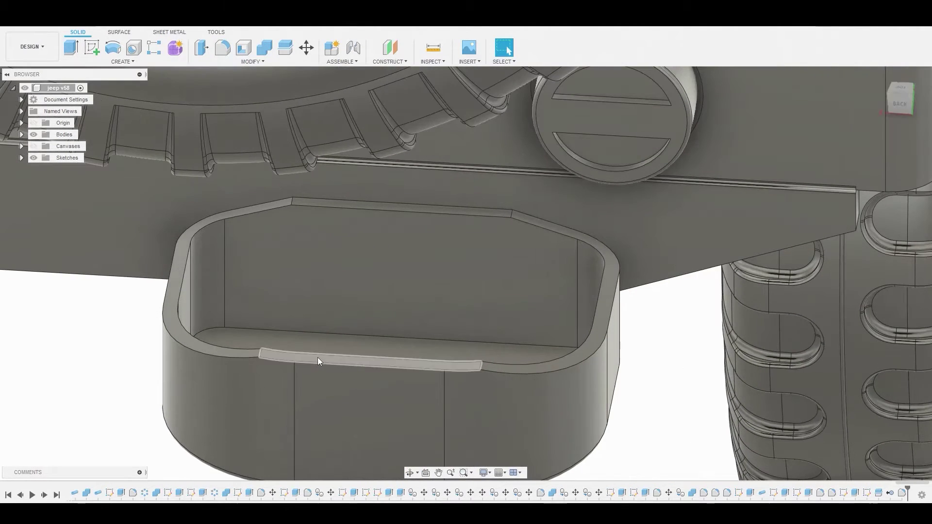
Sketch on the front wall's top face and extrude it 0.175 mm upward, joined to the body.
click(319, 360)
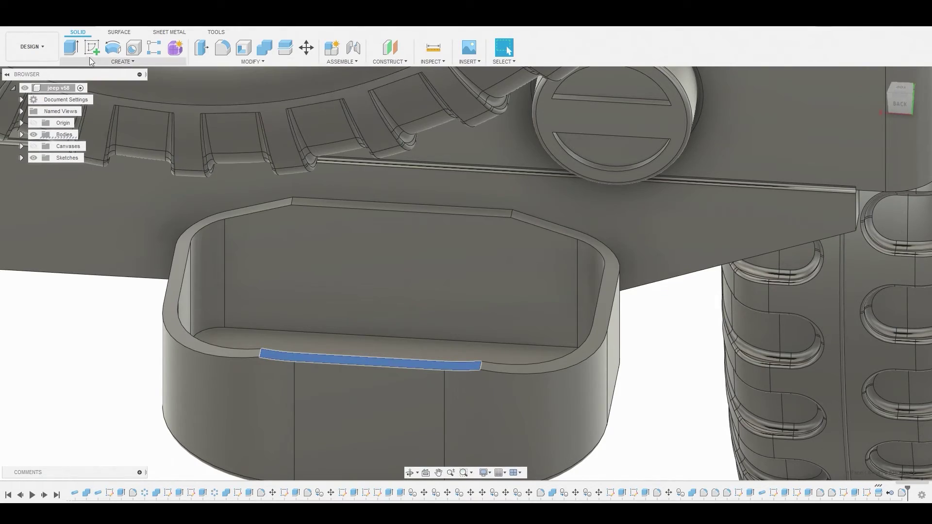
click(92, 50)
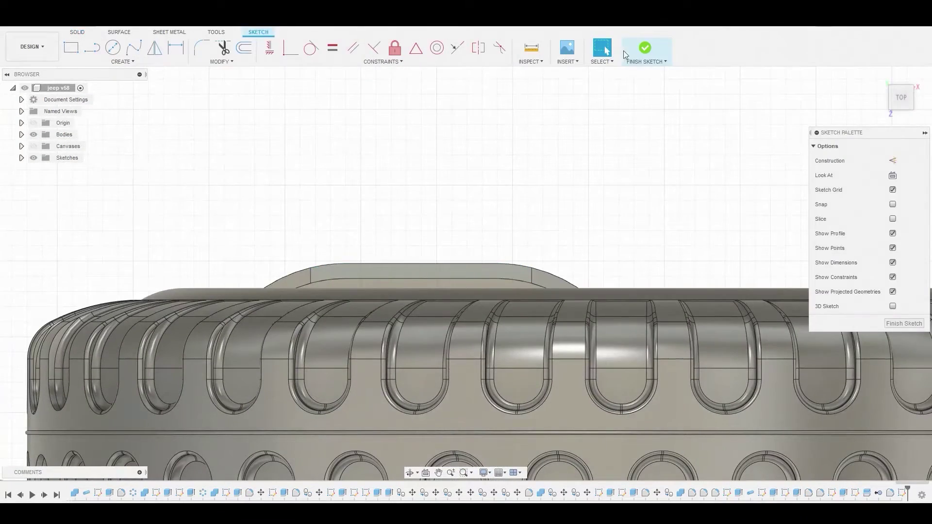
click(645, 52)
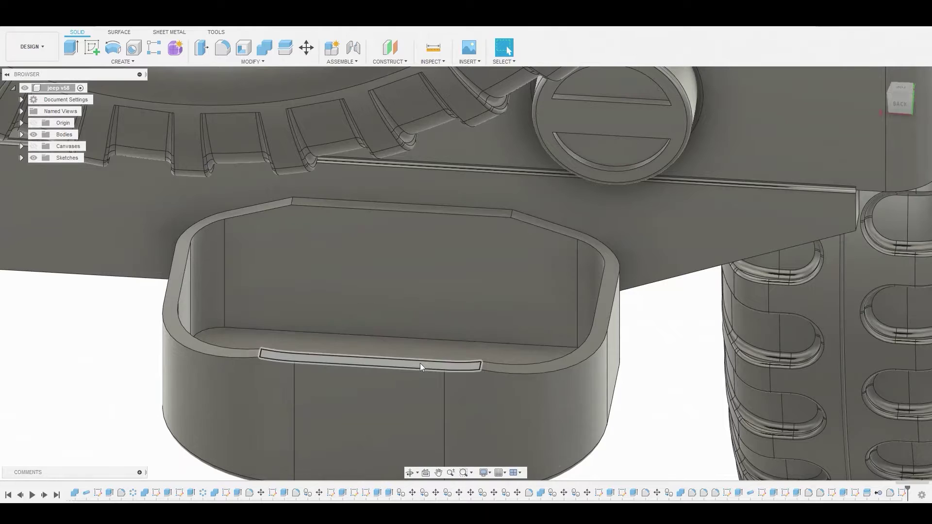
right_click(420, 363)
click(451, 356)
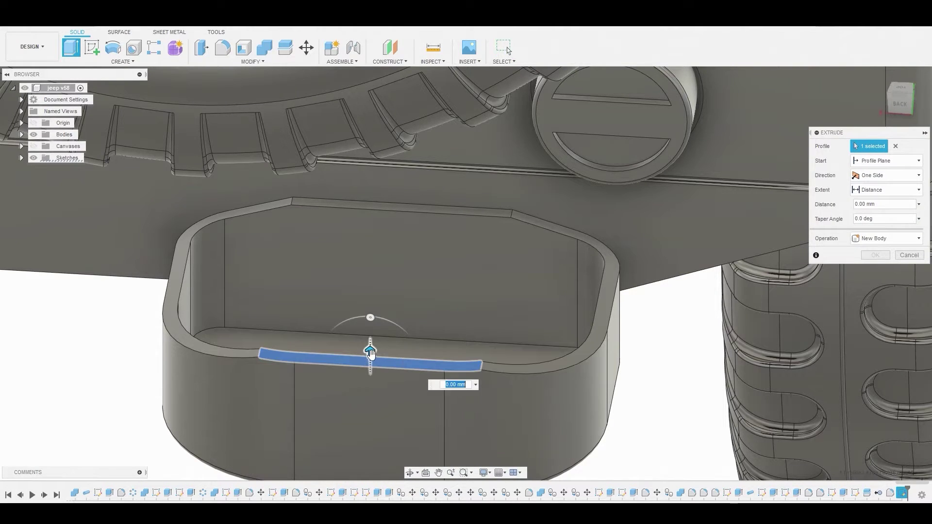
drag(370, 350, 362, 316)
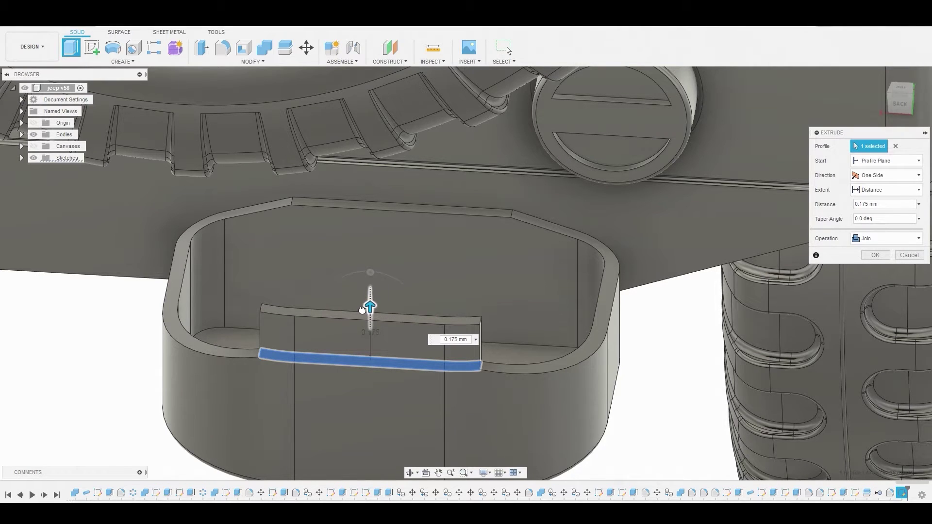
key(Return)
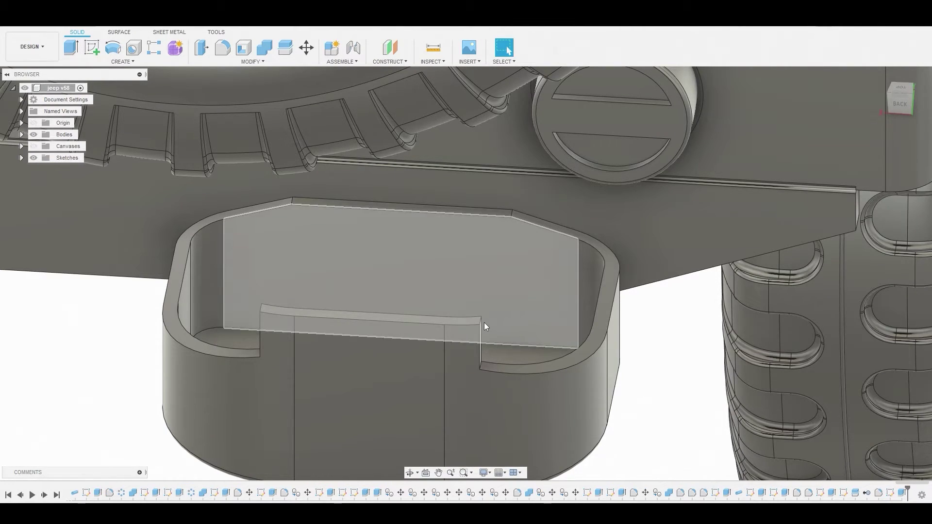
scroll(485, 322, up, 3)
Try a 0.216 mm fillet on the tab's two vertical edges, then cancel it.
key(f)
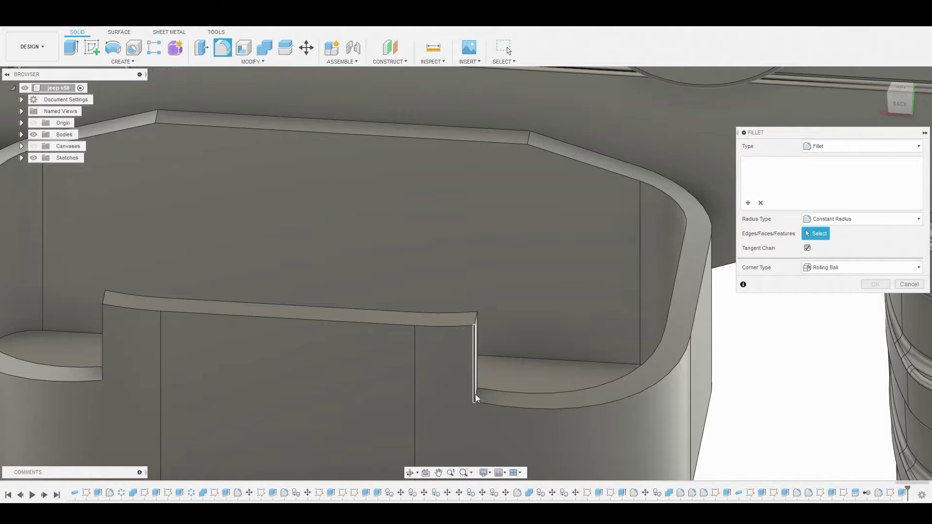
shift+middle_drag(476, 392, 477, 394)
click(475, 394)
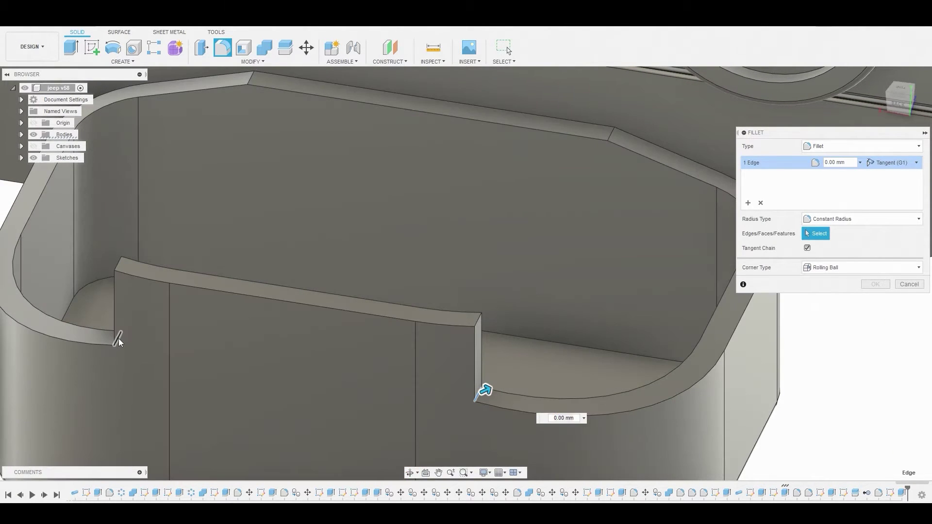
click(117, 339)
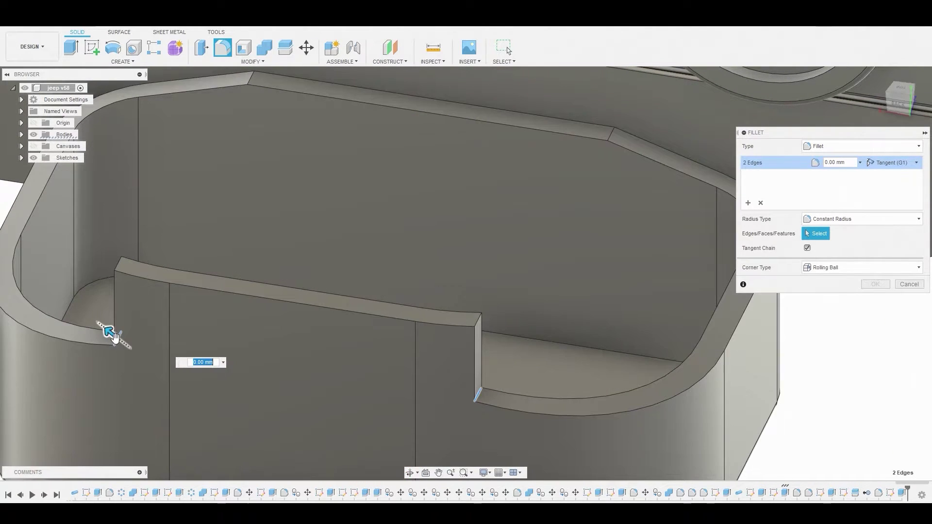
drag(114, 333, 89, 318)
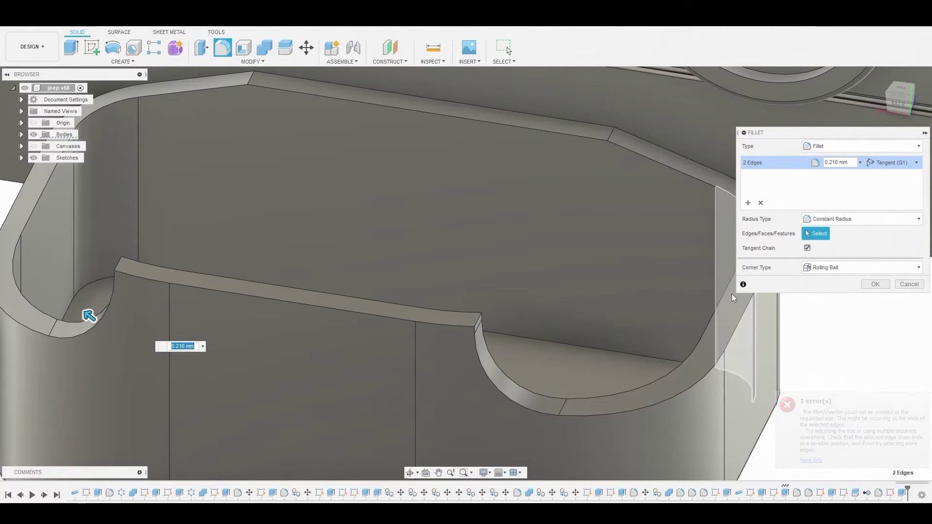
click(874, 284)
Fillet both end edges of the raised strip at 0.339 mm.
key(f)
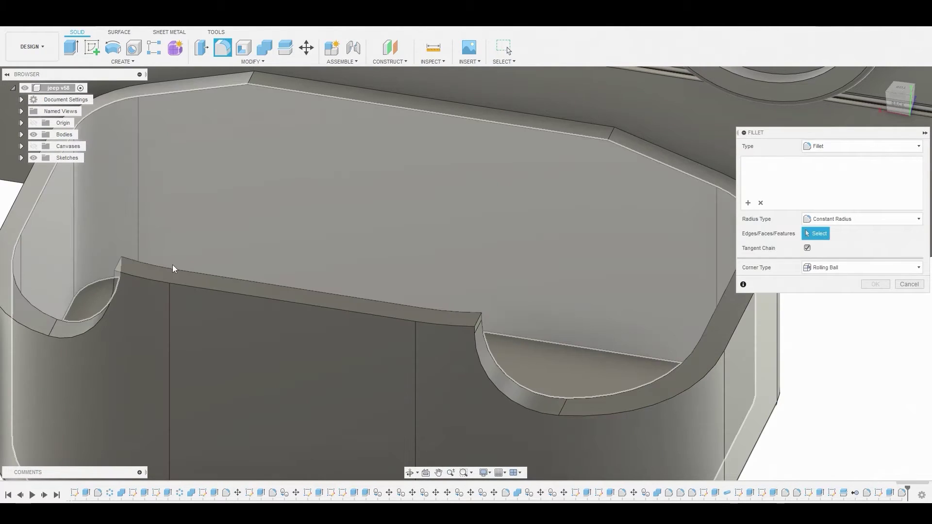
click(116, 265)
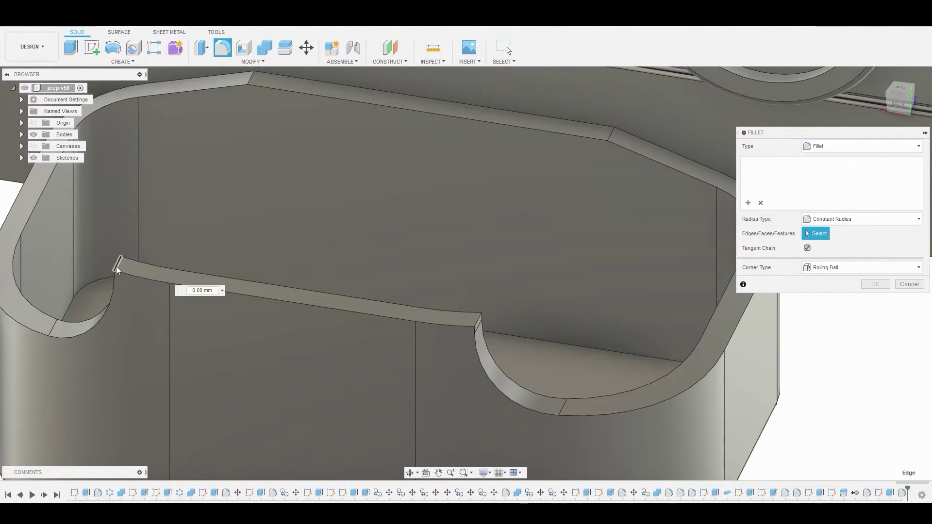
click(479, 322)
drag(482, 317, 434, 349)
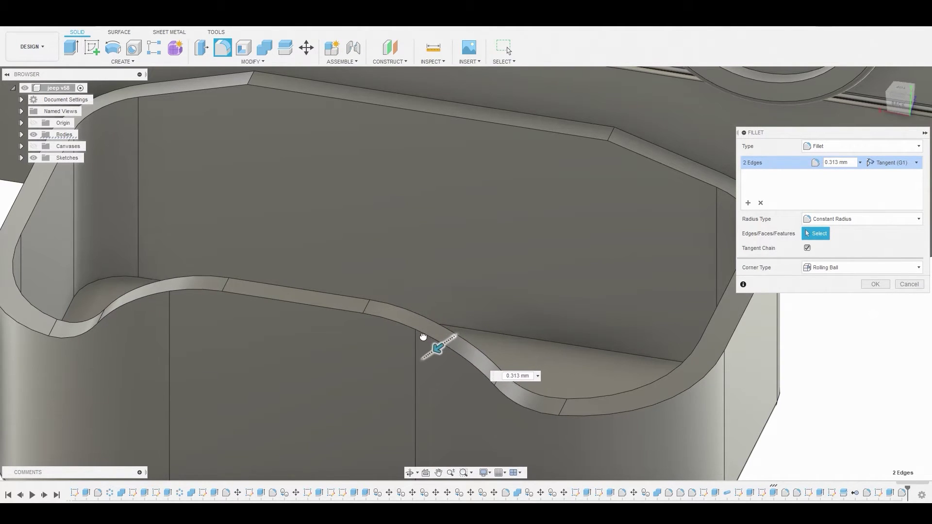
click(873, 286)
scroll(669, 294, down, 5)
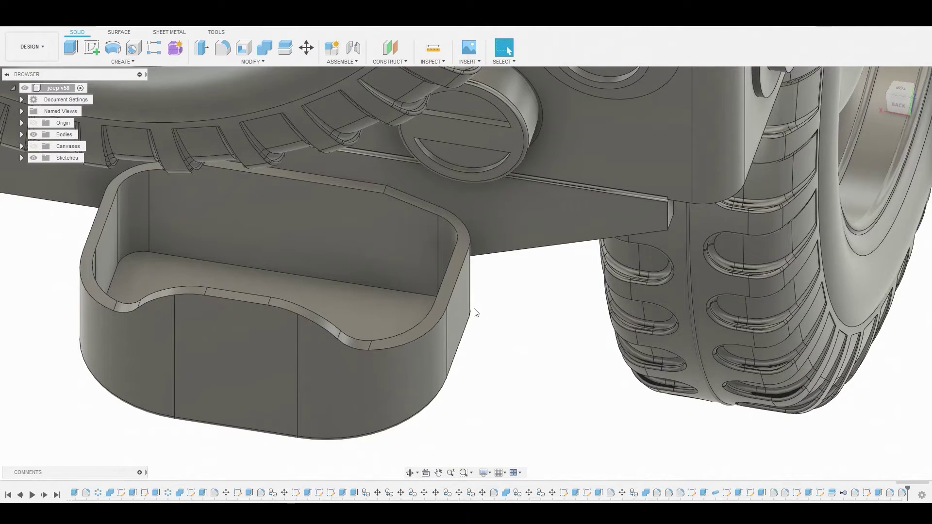
Fillet the 30 inner and outer rim edges with a 0.017 mm radius.
key(f)
click(437, 325)
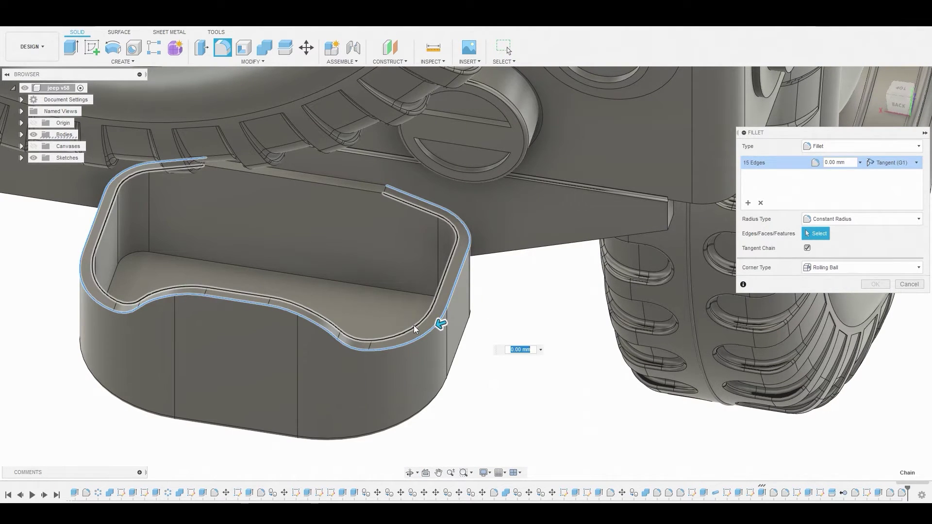
click(413, 325)
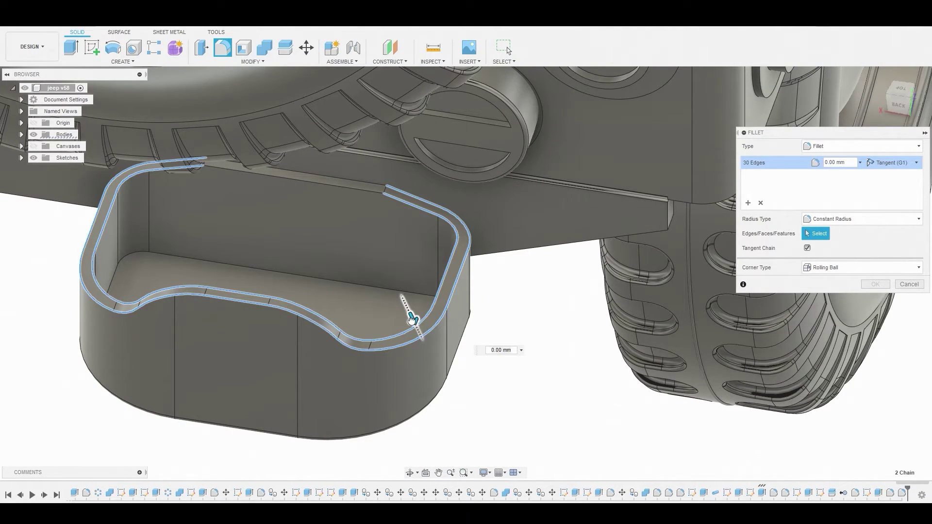
drag(411, 319, 413, 321)
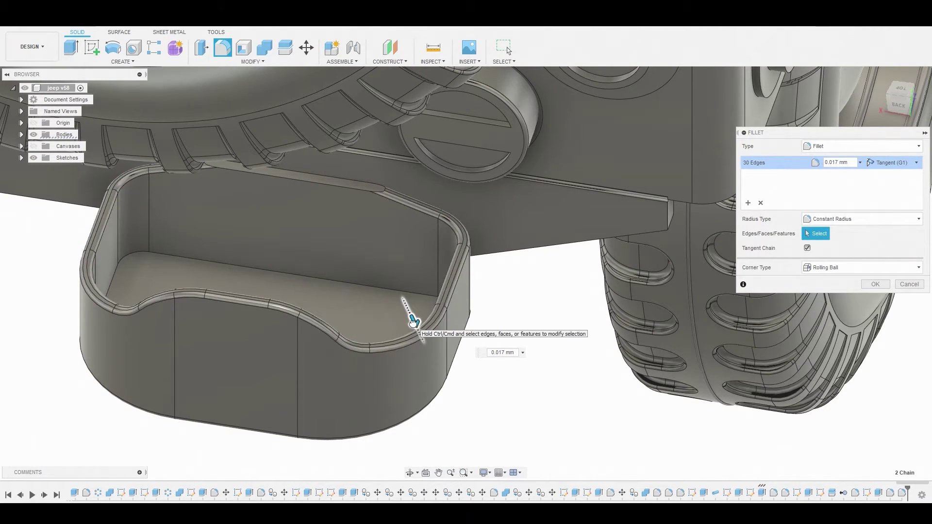
click(866, 283)
shift+middle_drag(532, 289, 586, 107)
Press-pull the notch face back by -0.096 mm.
scroll(558, 115, up, 5)
click(559, 114)
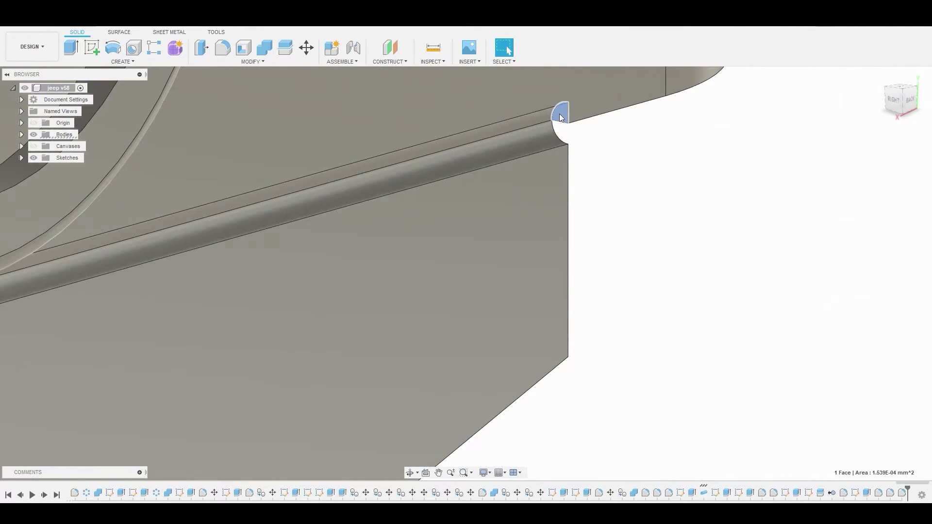
right_click(559, 115)
click(597, 102)
scroll(602, 119, down, 3)
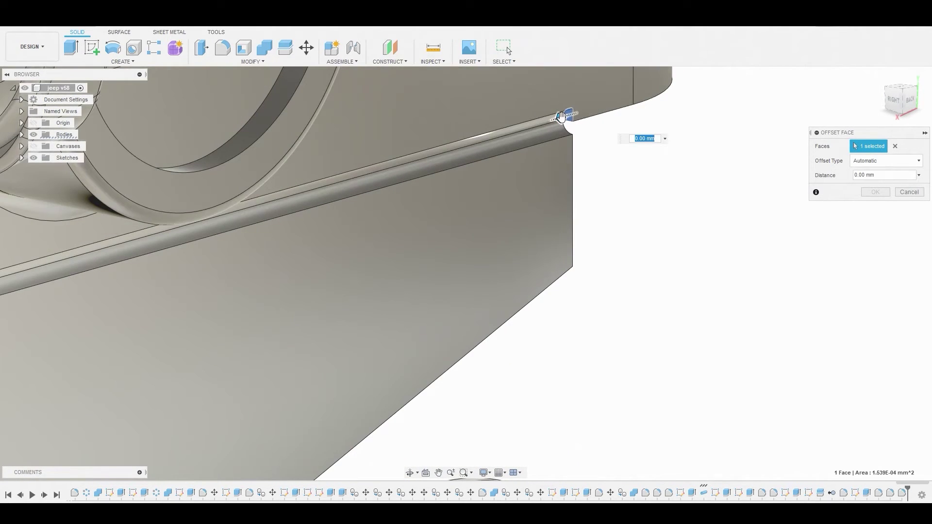
drag(603, 119, 624, 119)
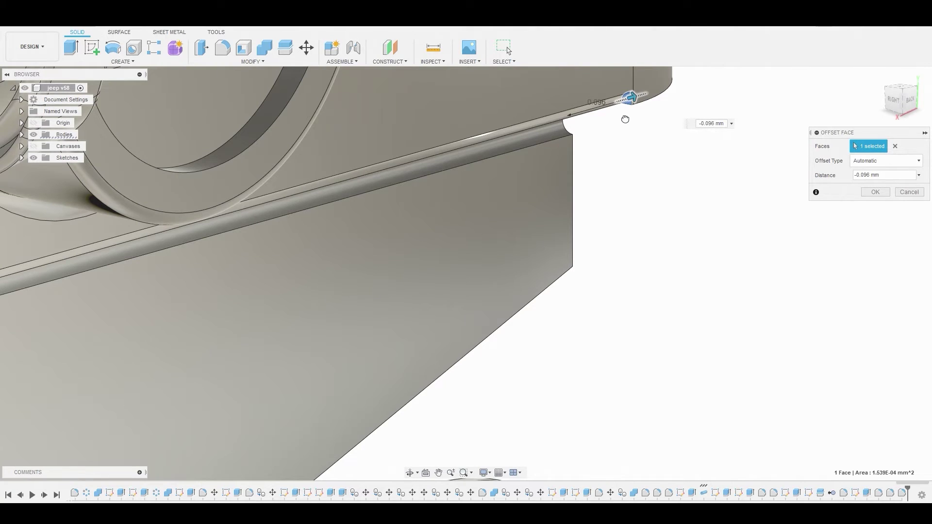
click(877, 193)
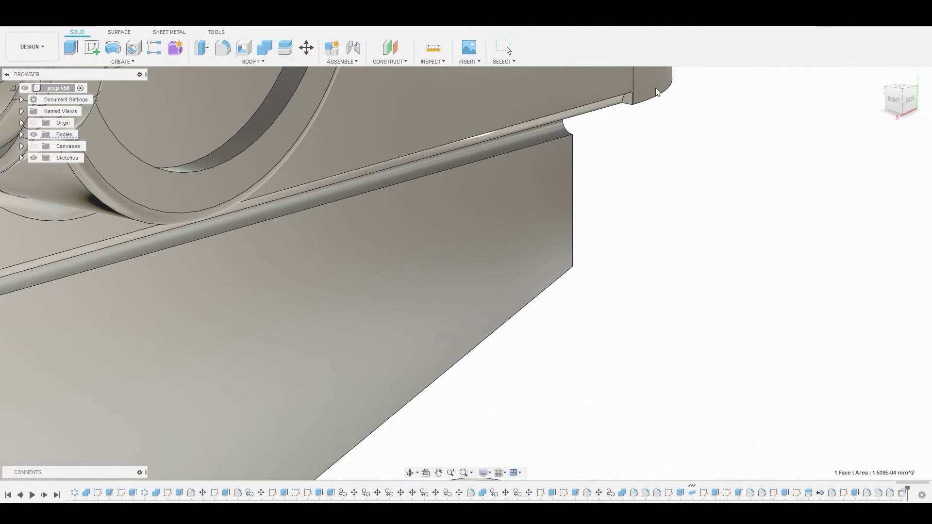
Cut a thin 0.012 mm pipe seam along the panel's vertical edge.
middle_drag(632, 146, 574, 379)
click(83, 60)
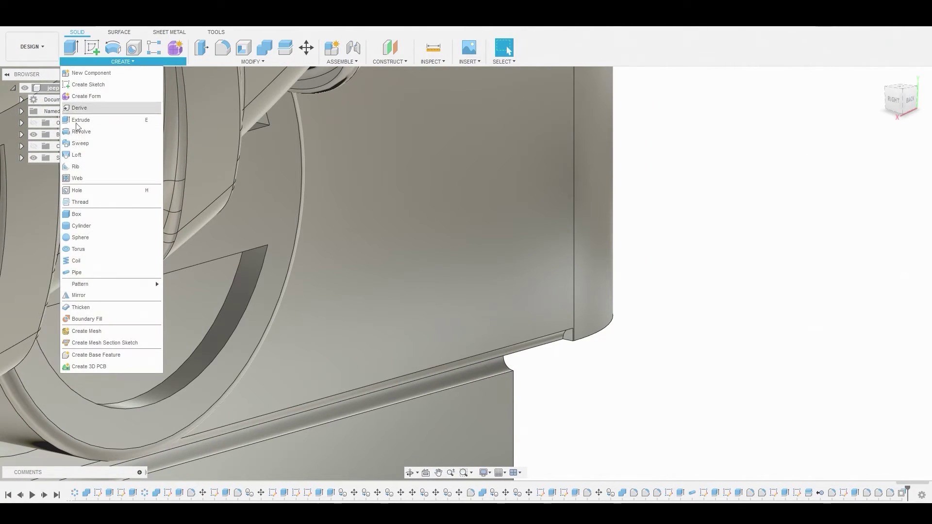
click(84, 270)
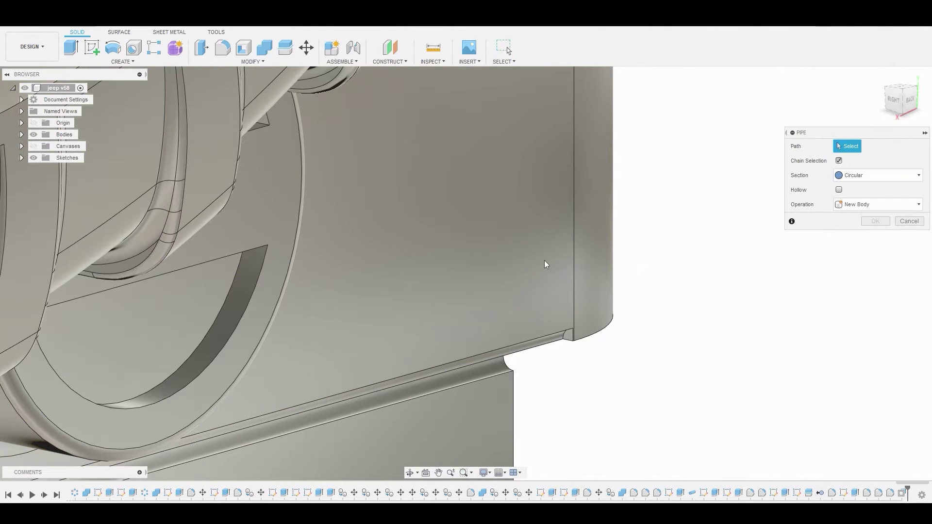
click(573, 247)
shift+middle_drag(580, 222, 534, 371)
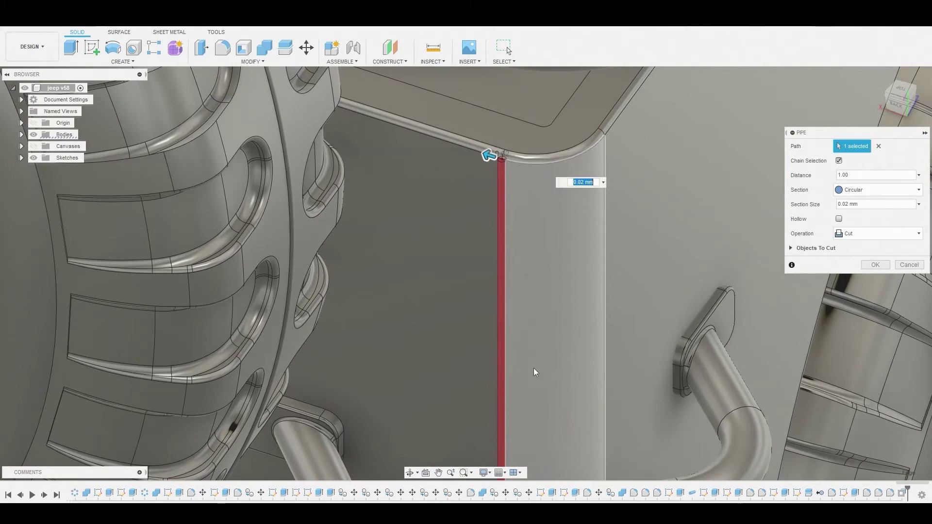
mouse_move(488, 155)
mouse_down()
mouse_move(479, 152)
mouse_move(490, 155)
mouse_up()
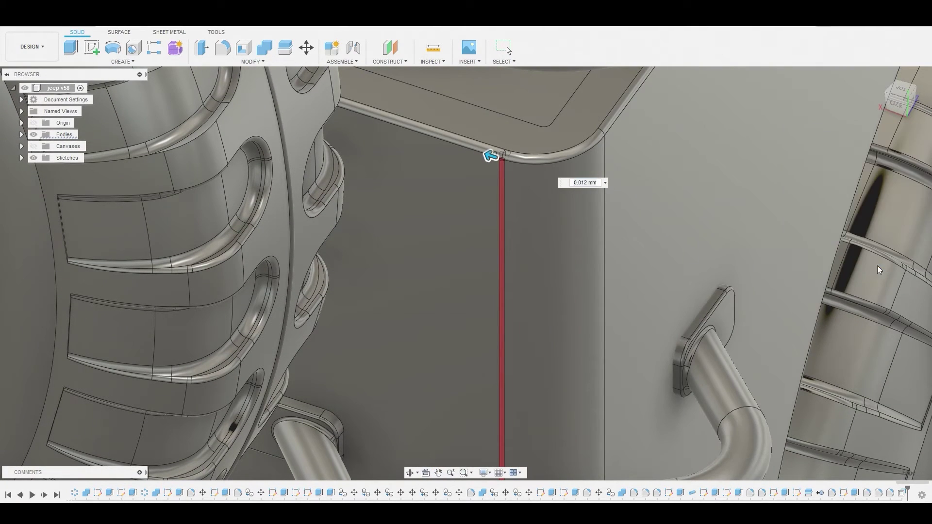
key(Escape)
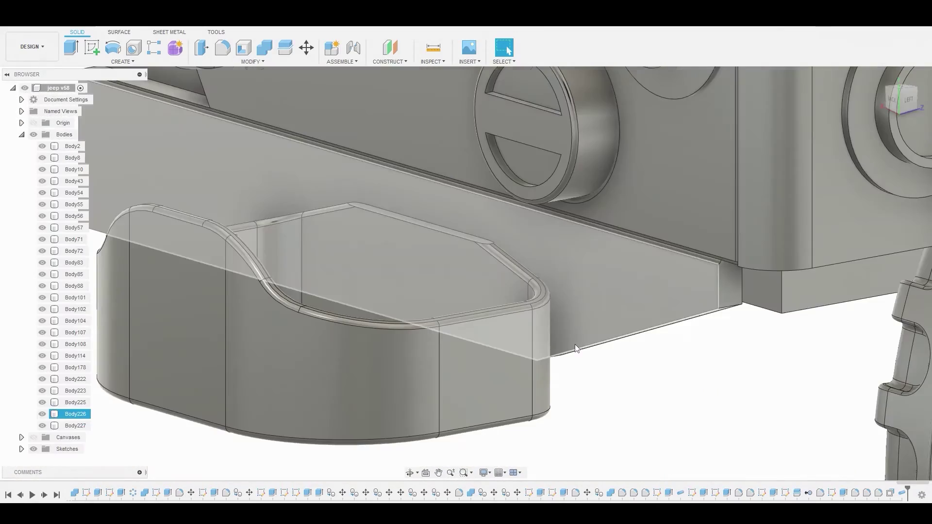
Fillet the plate's lower edge with a 0.013 mm radius.
key(f)
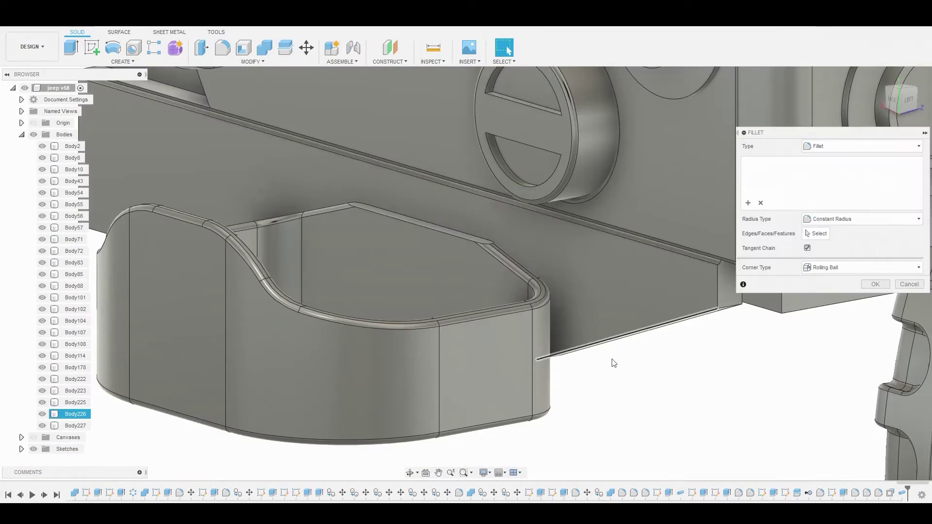
shift+middle_drag(645, 355, 503, 358)
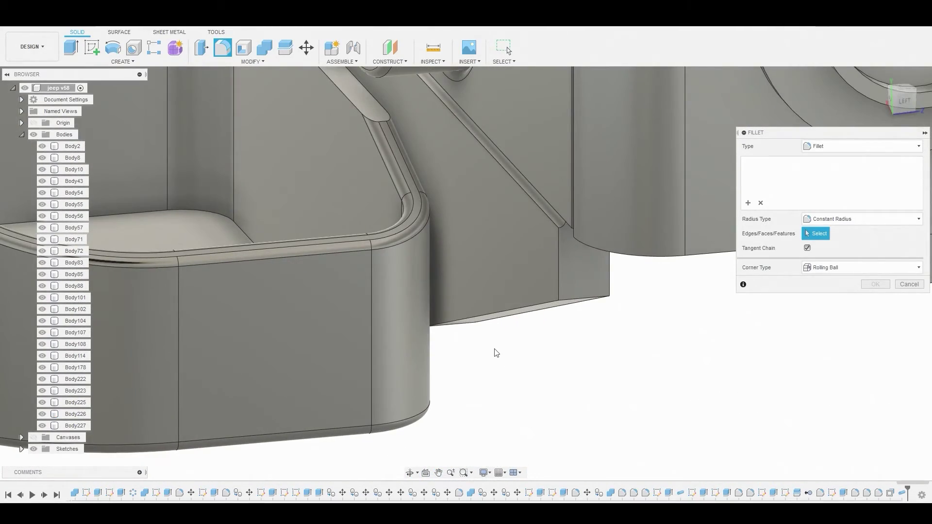
click(575, 303)
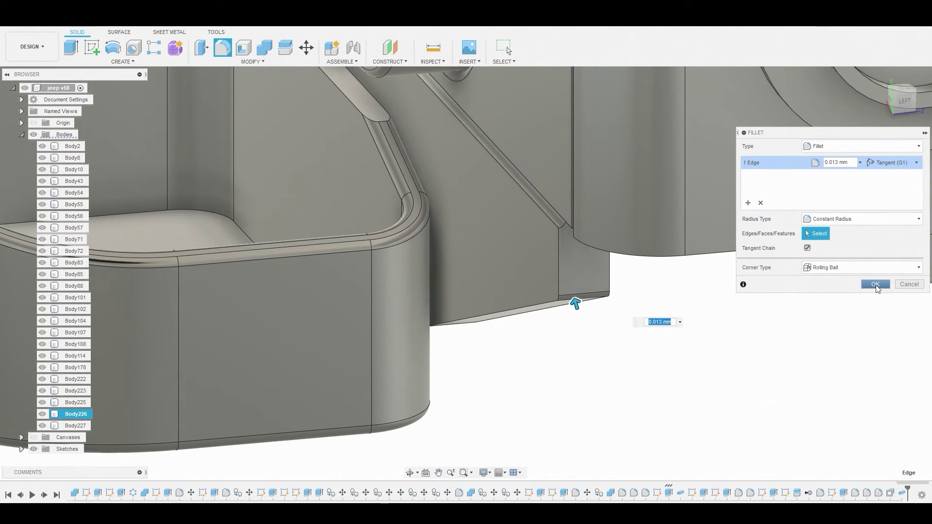
click(874, 284)
shift+middle_drag(566, 387, 552, 380)
scroll(552, 379, up, 3)
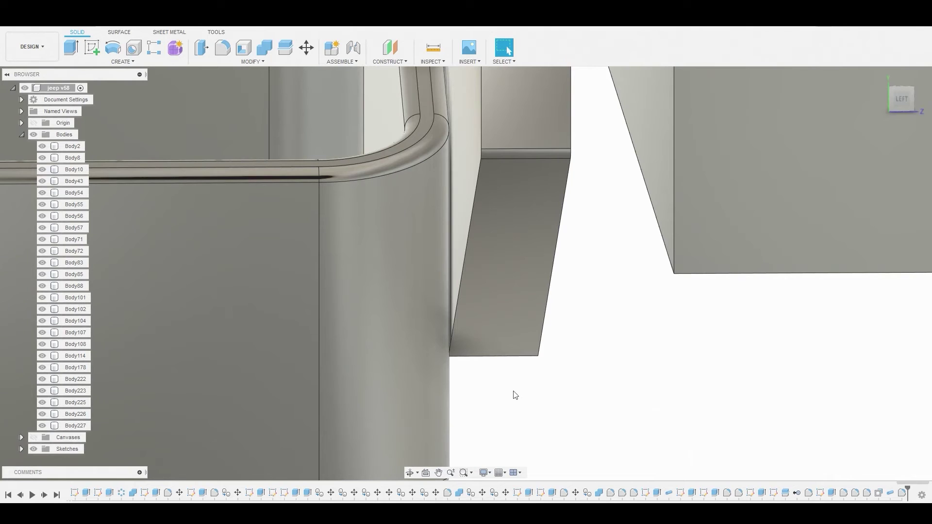
Fillet the plate's bottom edge with a 0.143 mm radius.
key(f)
click(506, 362)
shift+middle_drag(502, 360, 504, 365)
drag(504, 363, 503, 362)
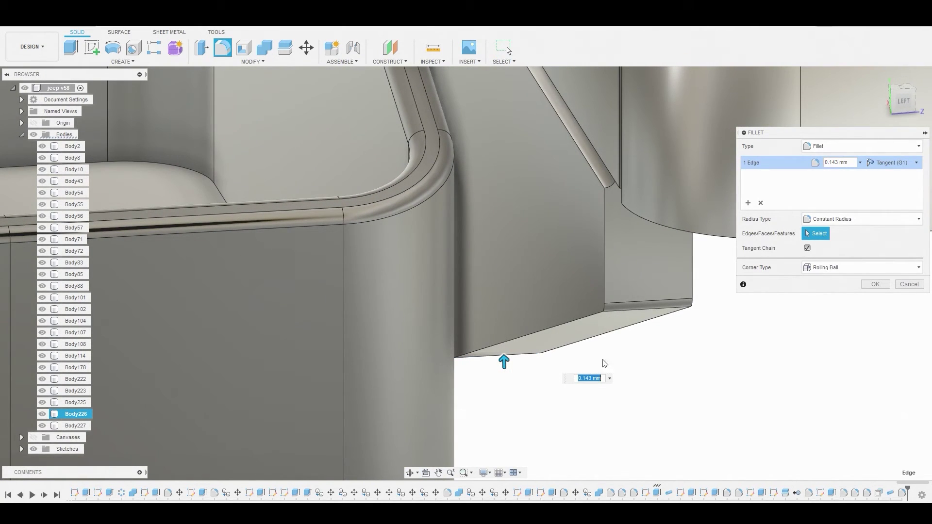
click(872, 288)
scroll(686, 354, down, 5)
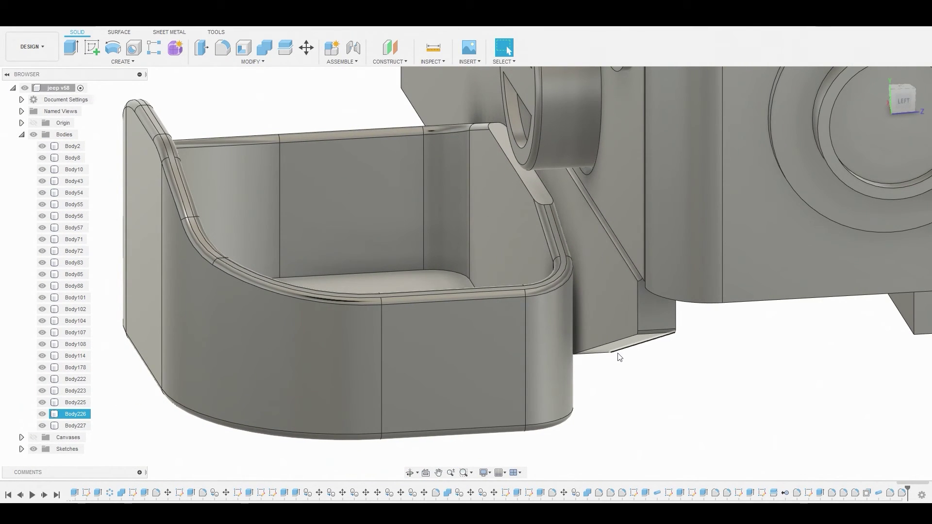
Fillet a five-edge chain on the plate at 0.011 mm.
key(f)
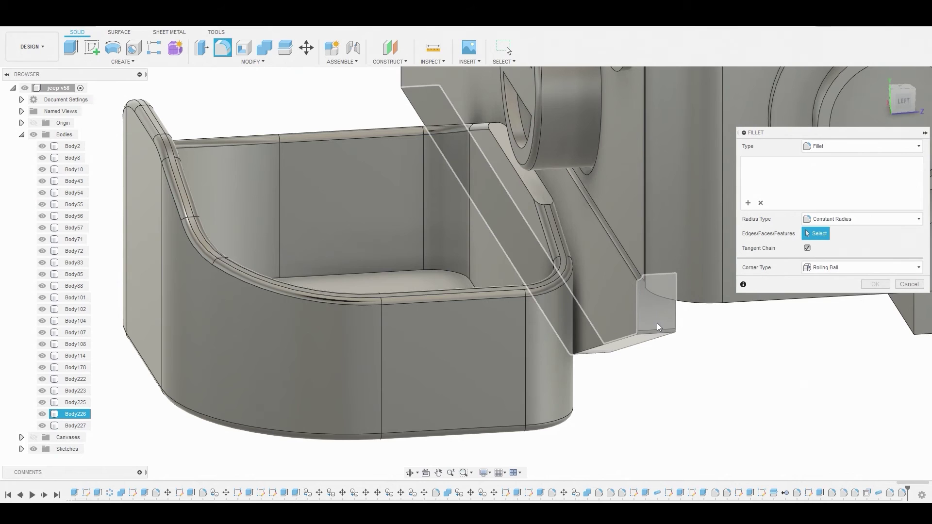
click(637, 316)
scroll(636, 318, up, 3)
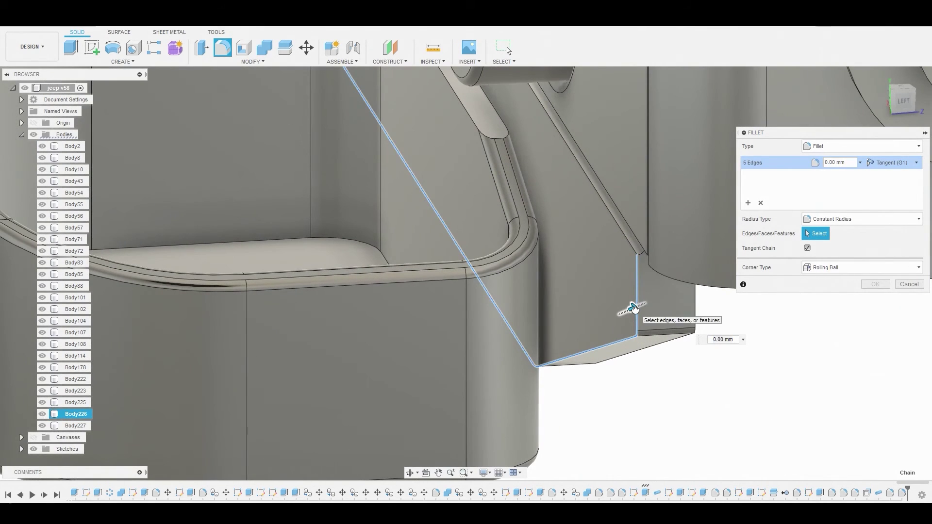
drag(632, 308, 638, 313)
click(867, 287)
Combine Body226 and Body227 into target Body8 with a Join operation.
scroll(652, 322, down, 5)
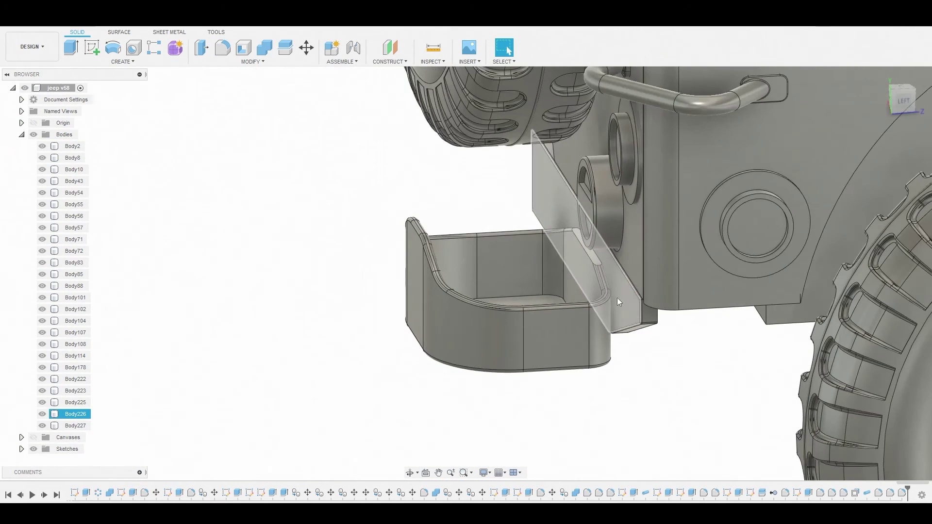
click(265, 47)
click(689, 275)
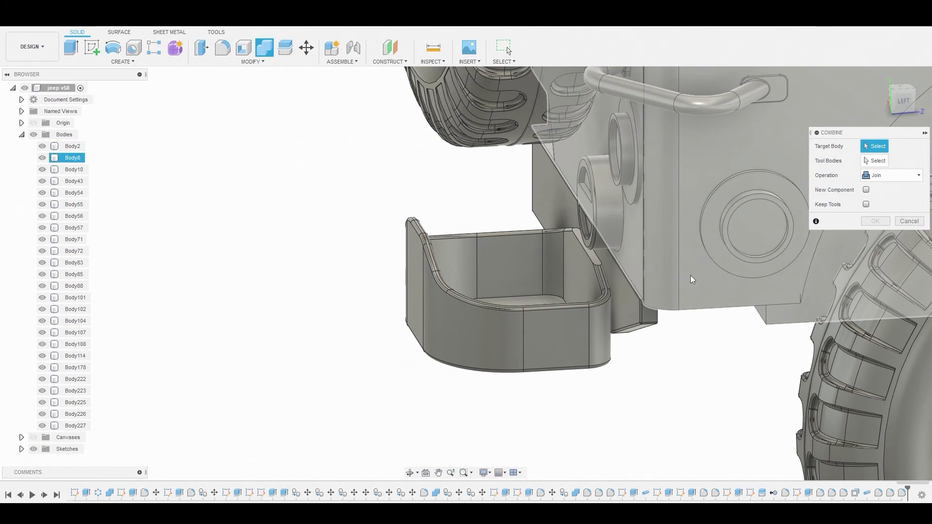
click(634, 307)
click(564, 318)
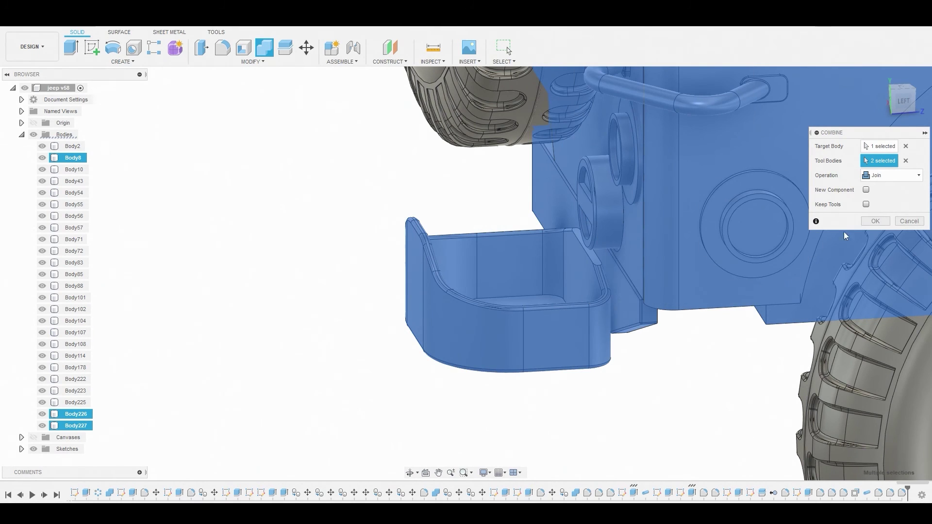
click(874, 221)
Select two joint edges and set a 0.019 mm fillet radius.
scroll(407, 410, up, 5)
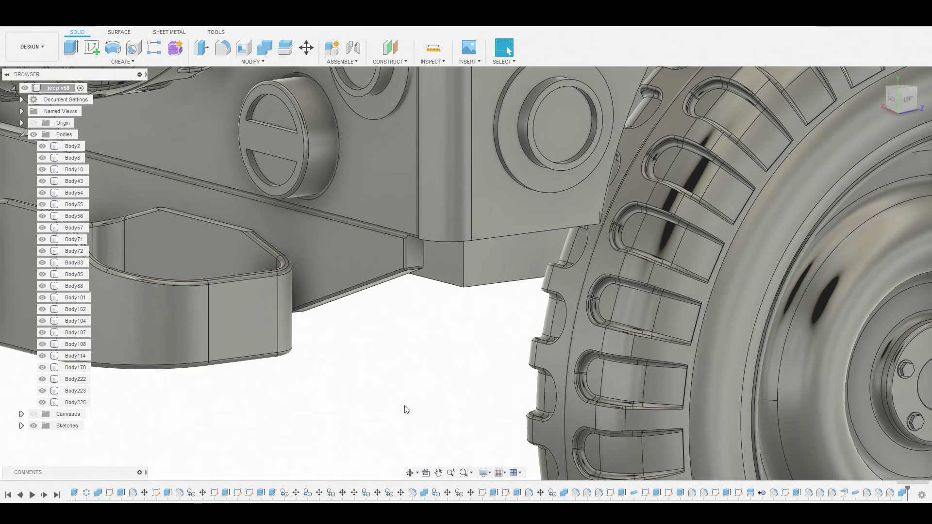
key(f)
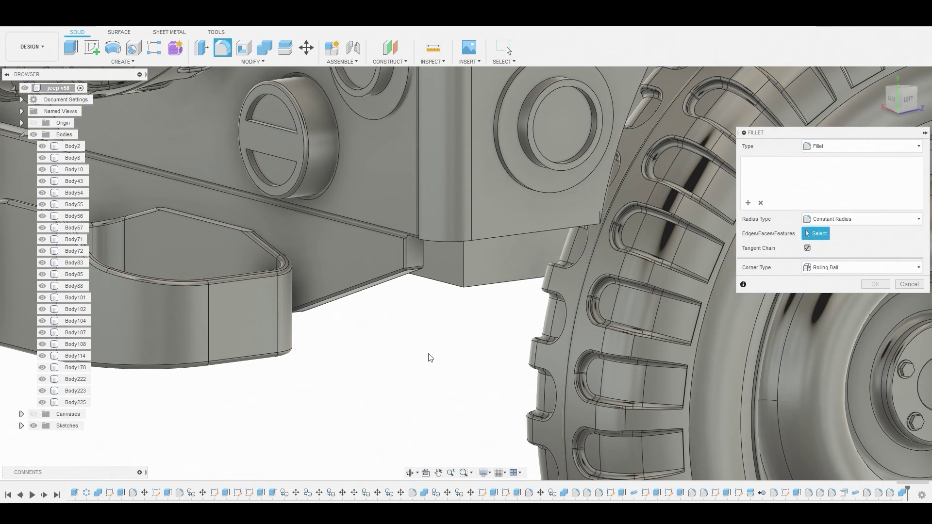
click(457, 240)
shift+middle_drag(457, 246, 563, 224)
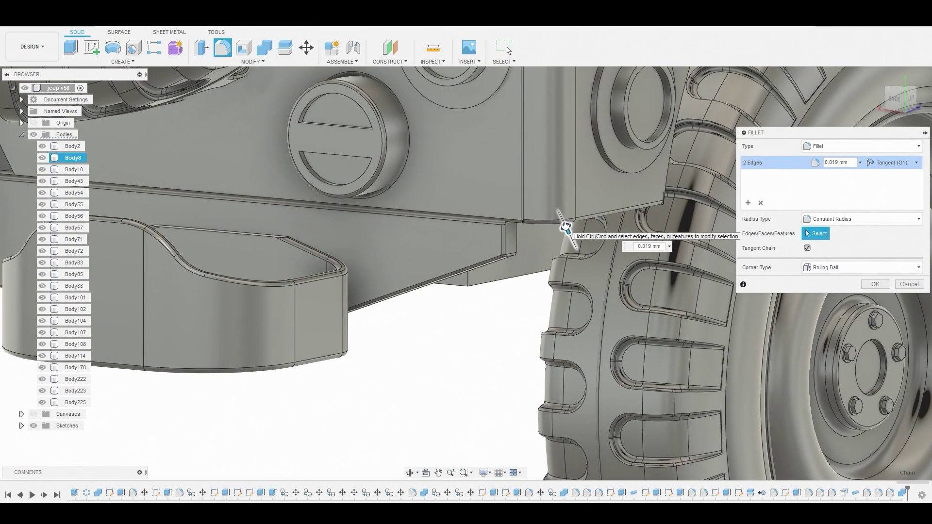
drag(566, 228, 566, 227)
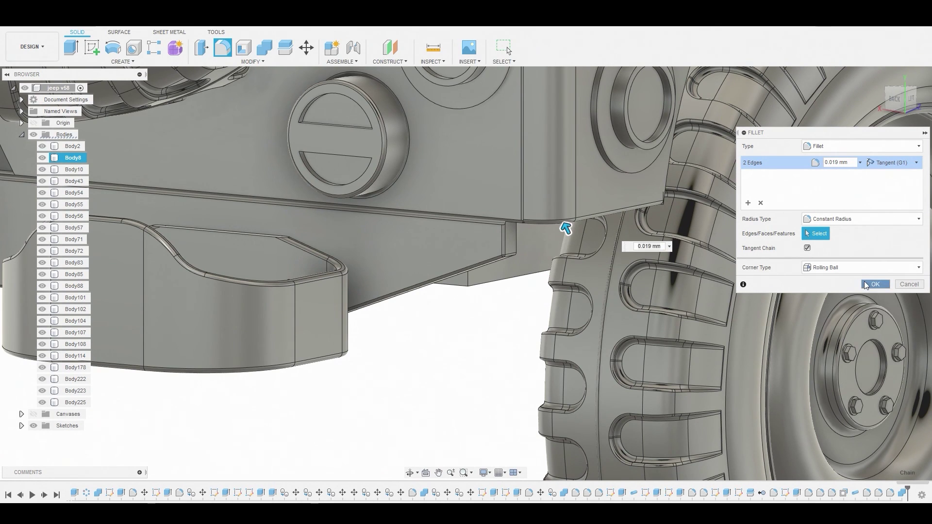